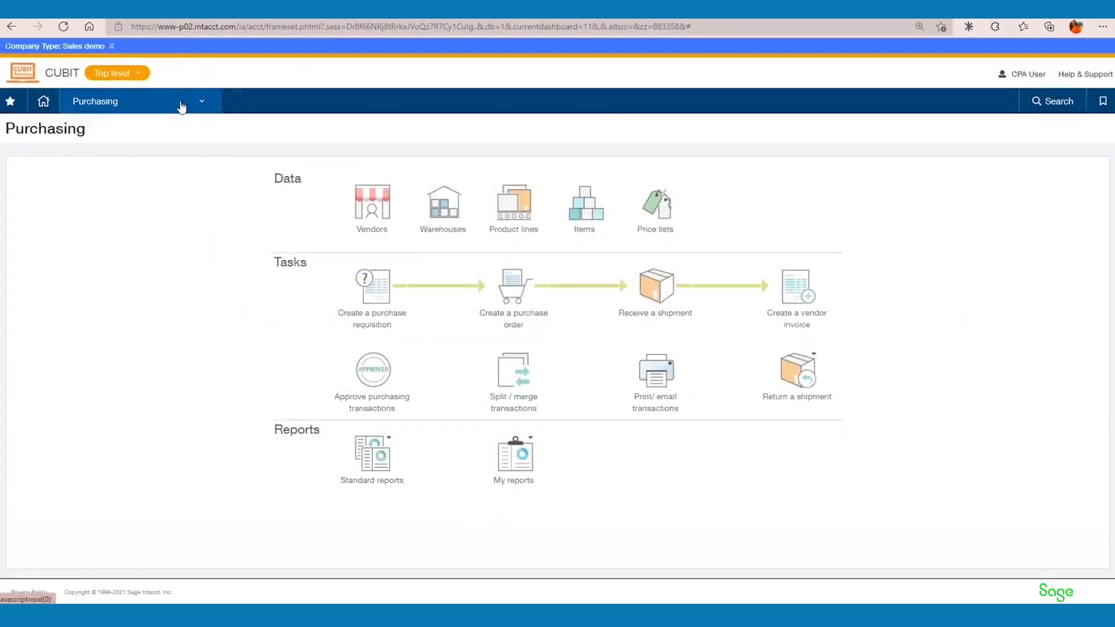
Open the Purchasing configuration and check the purchasing approval option in the Approvals settings.
click(24, 21)
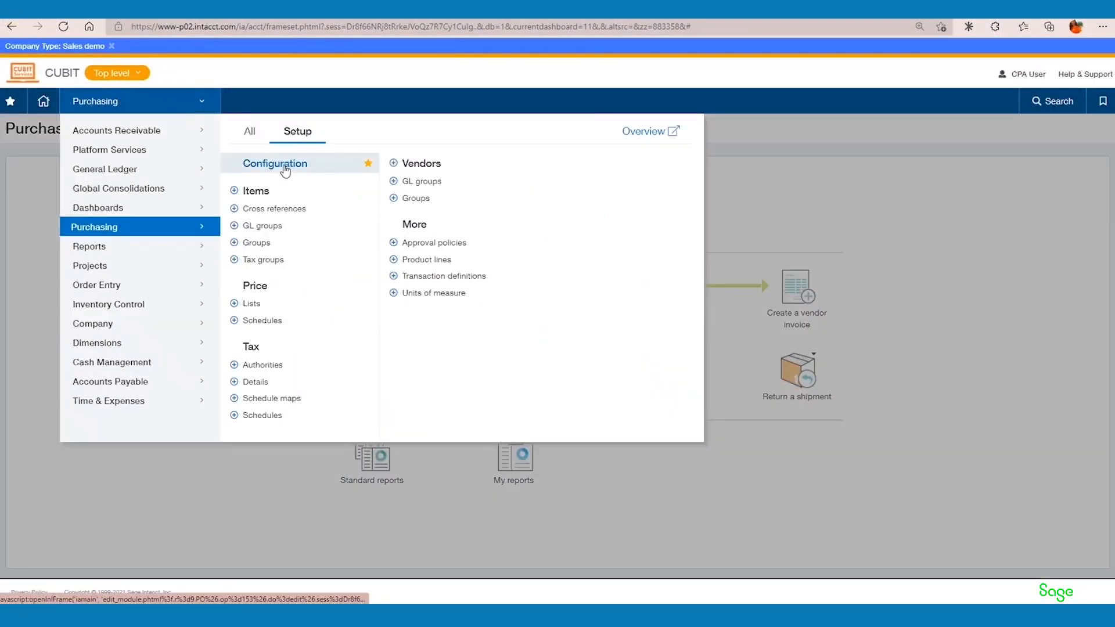
click(284, 166)
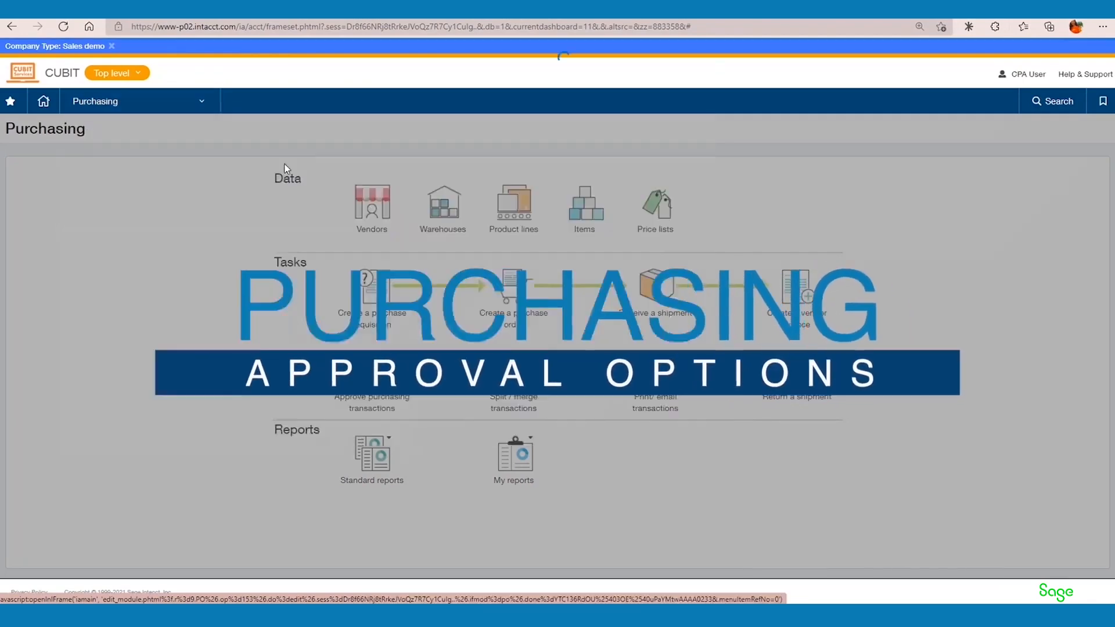
scroll(284, 375, down, 10)
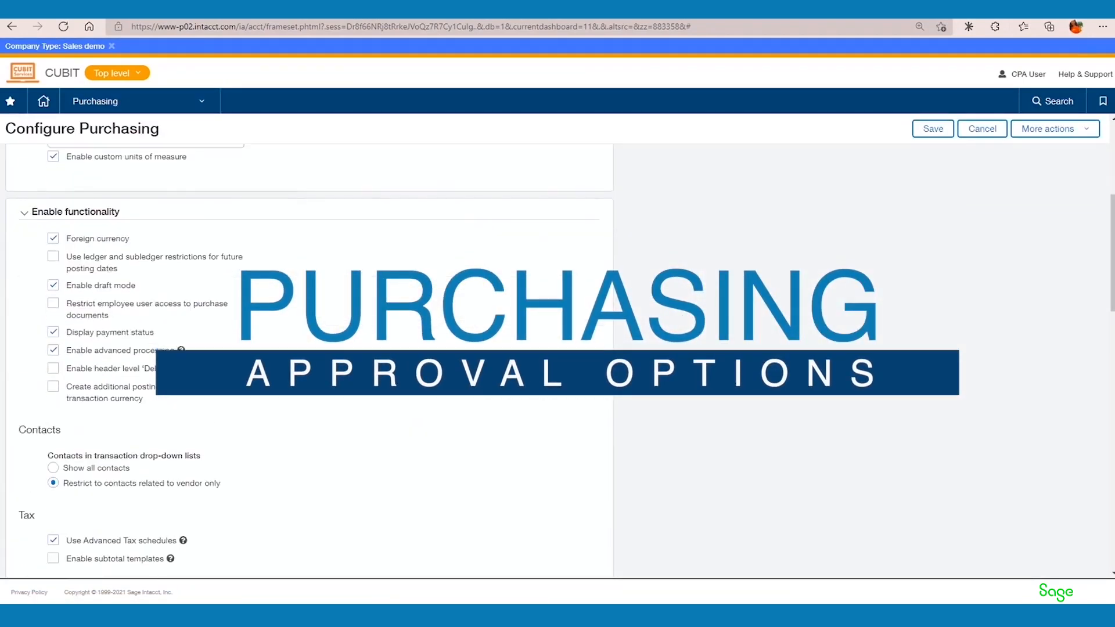
scroll(285, 374, down, 6)
drag(66, 234, 164, 233)
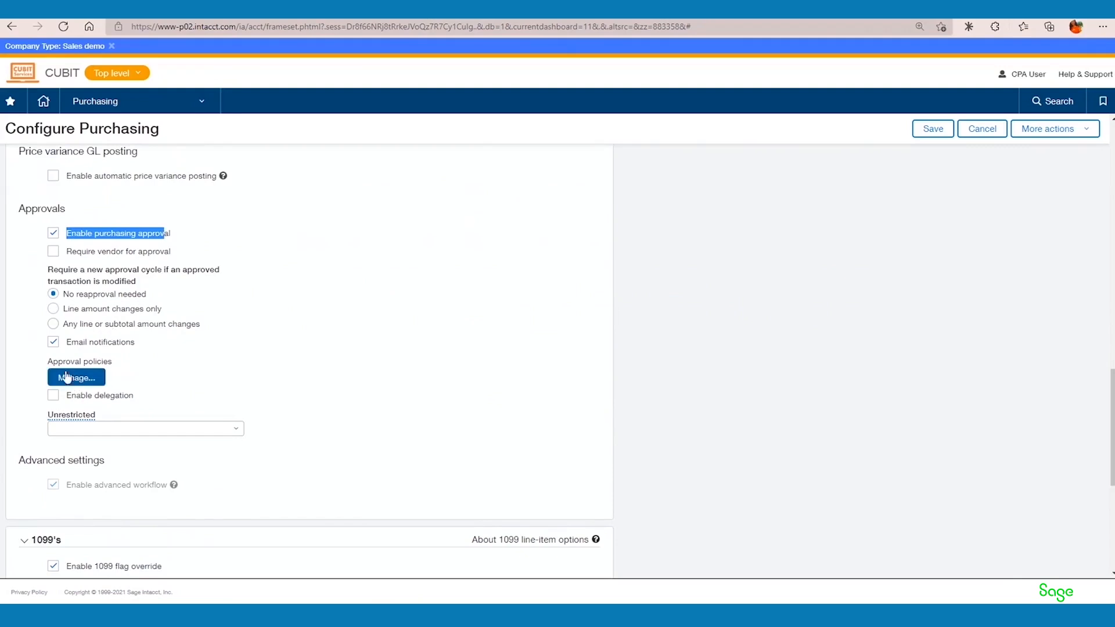
Open the Purchase Requisition approval policy for editing and review the rule types available for its first process row.
click(77, 382)
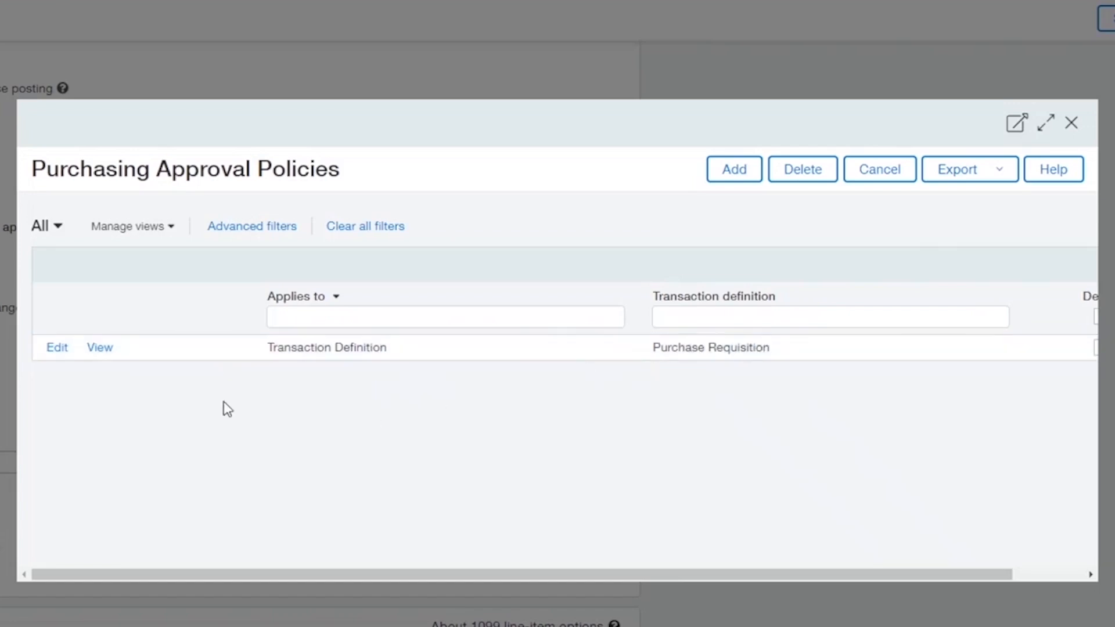
click(55, 349)
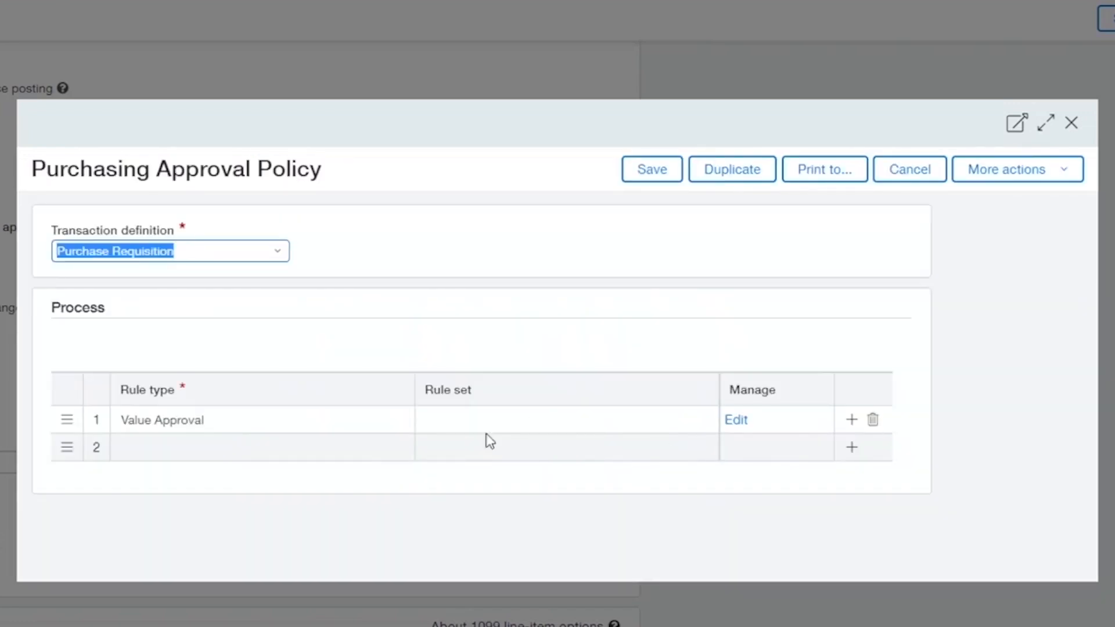
click(200, 422)
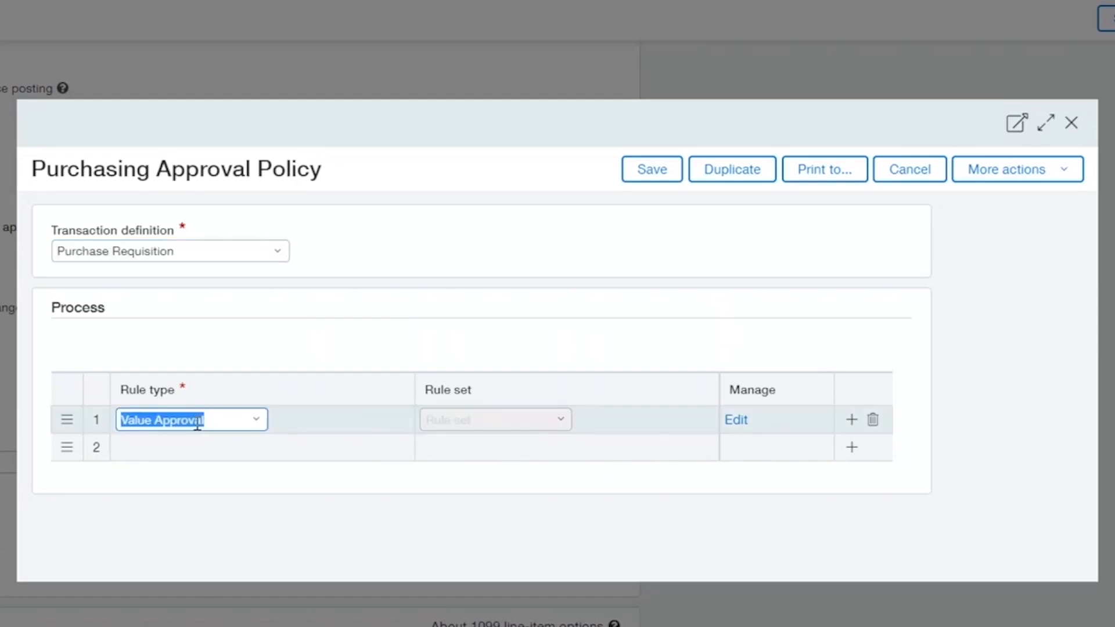
click(256, 420)
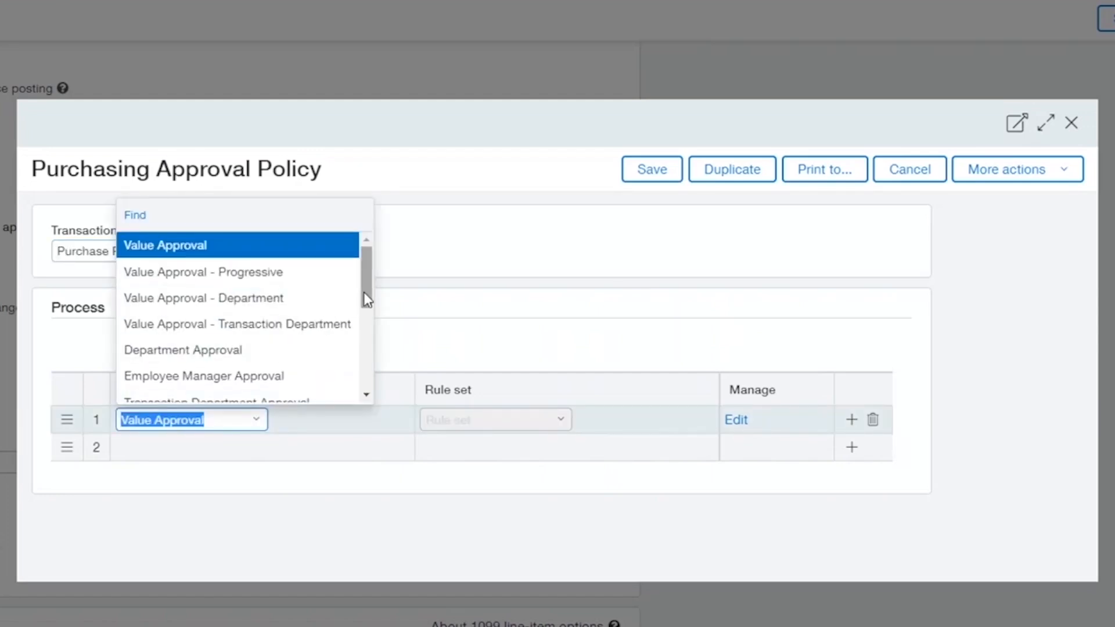
drag(366, 299, 366, 317)
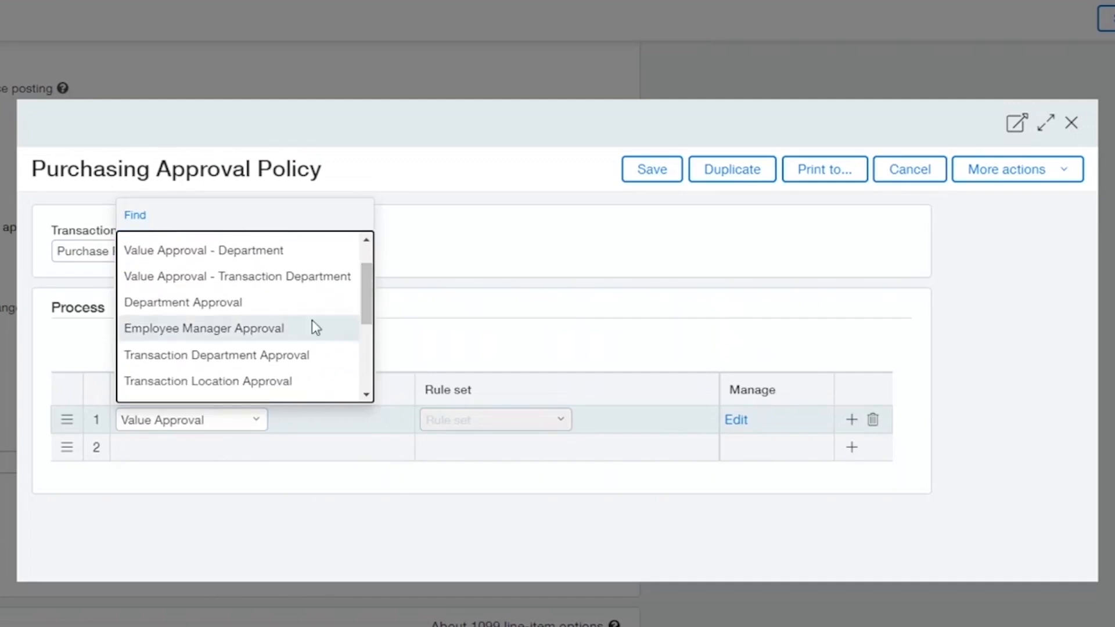
drag(366, 324, 377, 295)
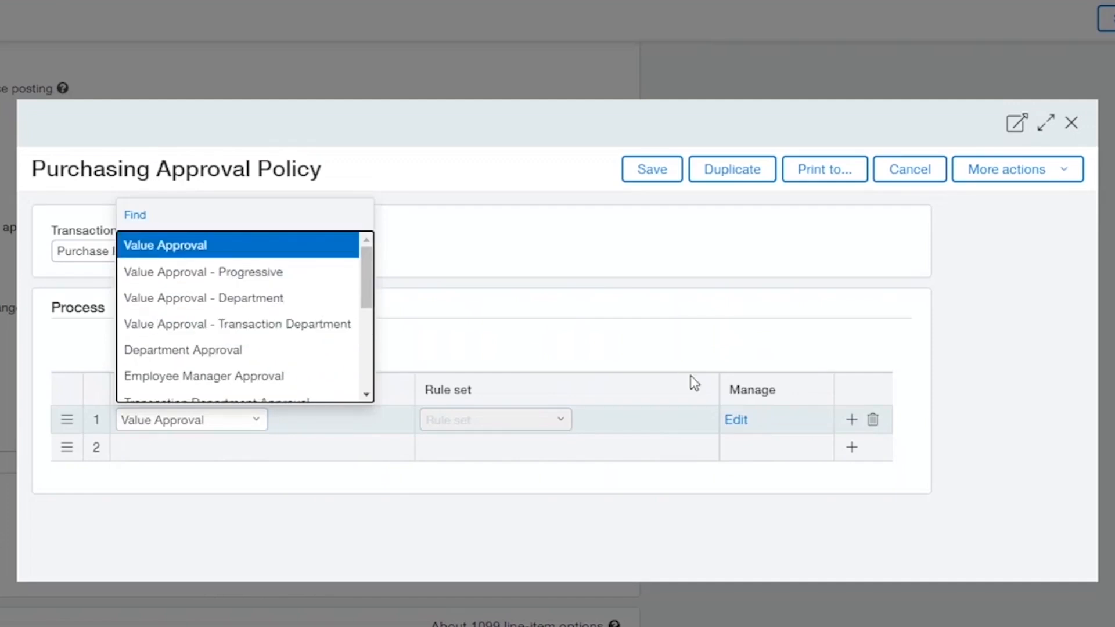
Examine the approval levels, value limits and minimum approvers of the Value Approval rule, and leave it without saving.
click(734, 420)
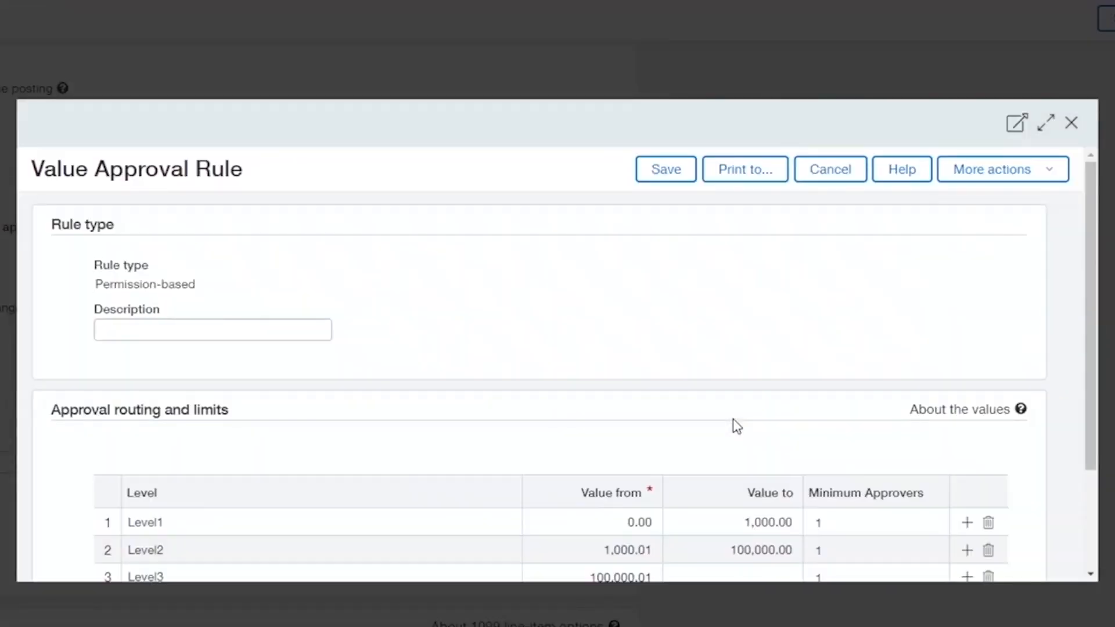
scroll(737, 427, down, 1)
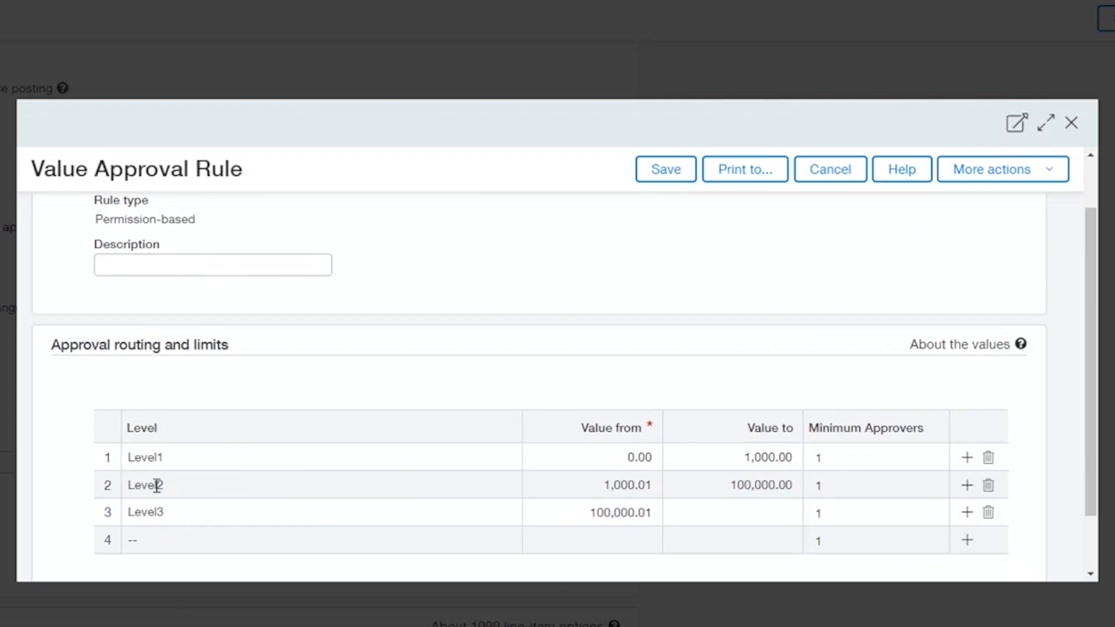
click(823, 174)
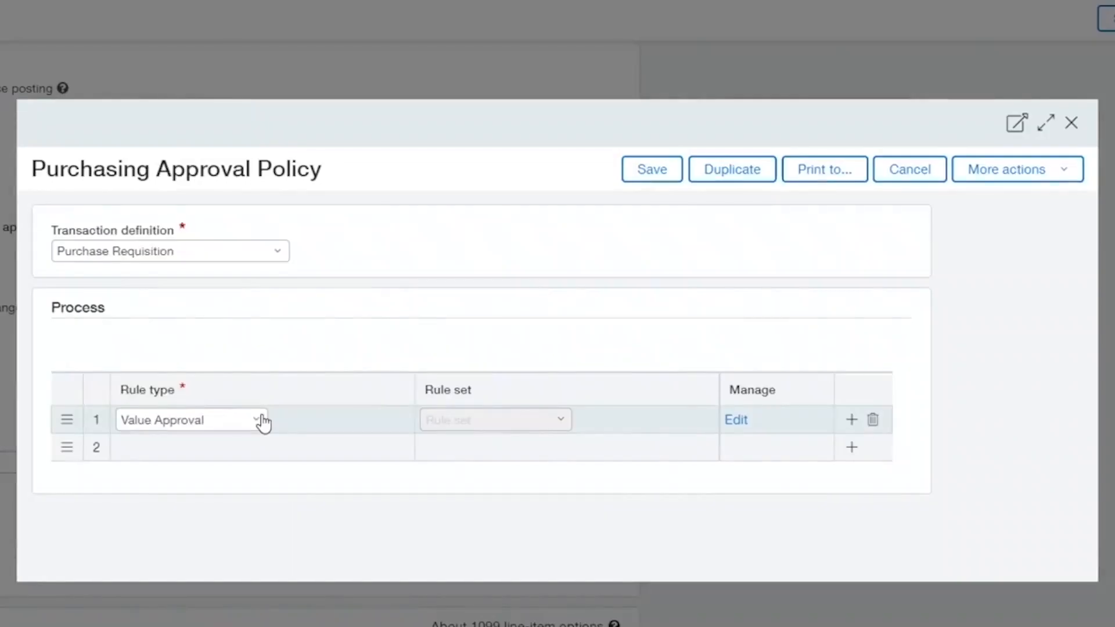
Review the rule type choices again and close the purchasing approval policy without saving.
click(262, 421)
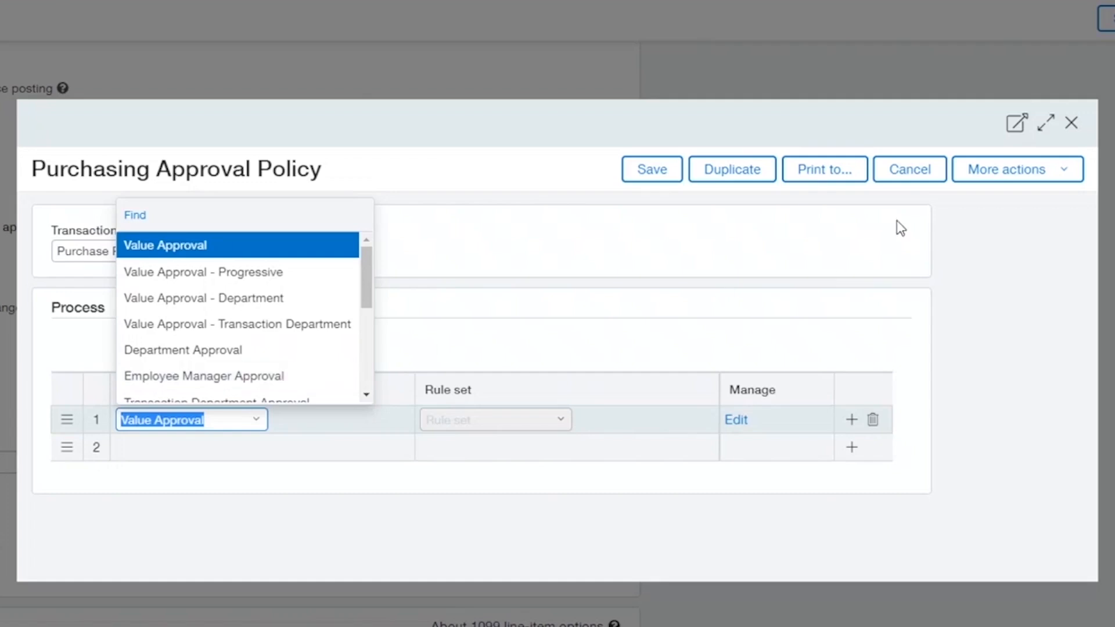
click(667, 266)
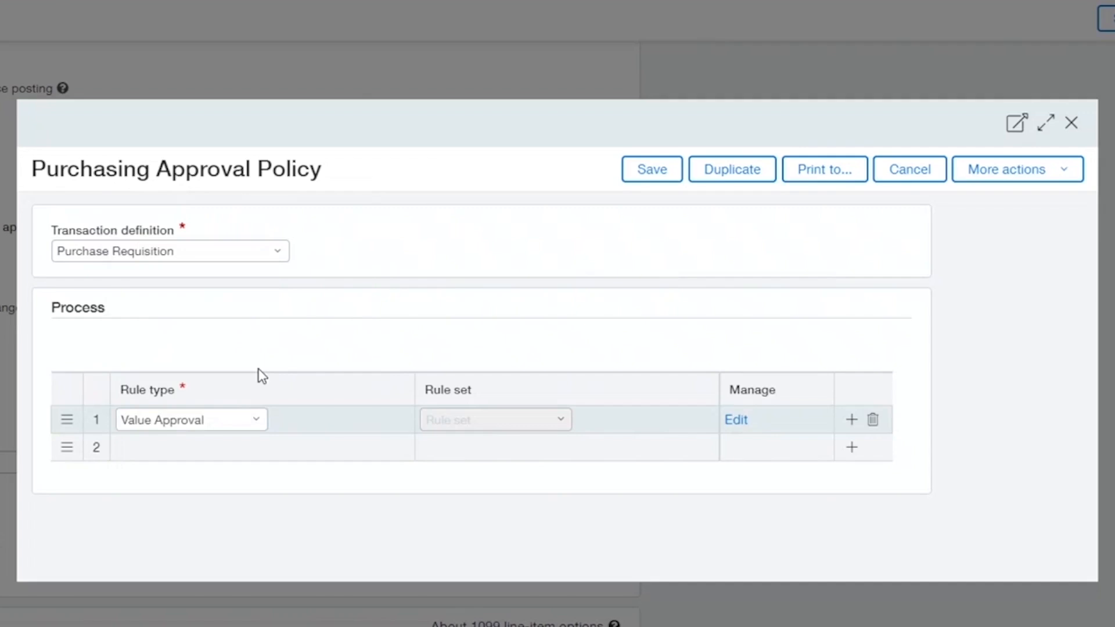
click(1071, 125)
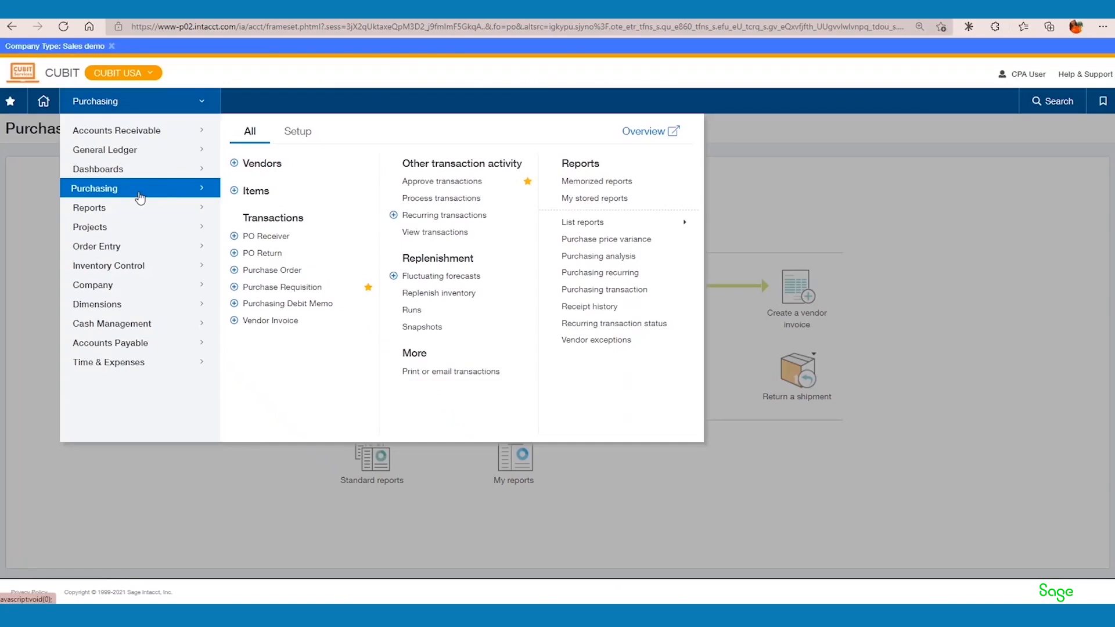
Create a new purchase requisition in Purchasing with STAPLES as the vendor.
click(139, 191)
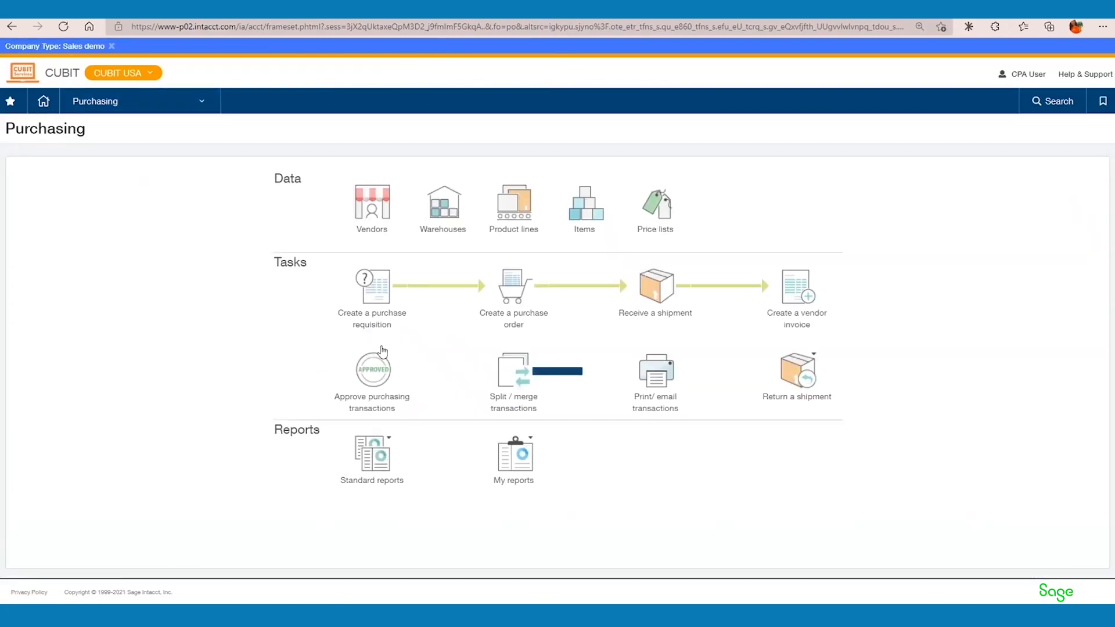
click(377, 323)
click(208, 277)
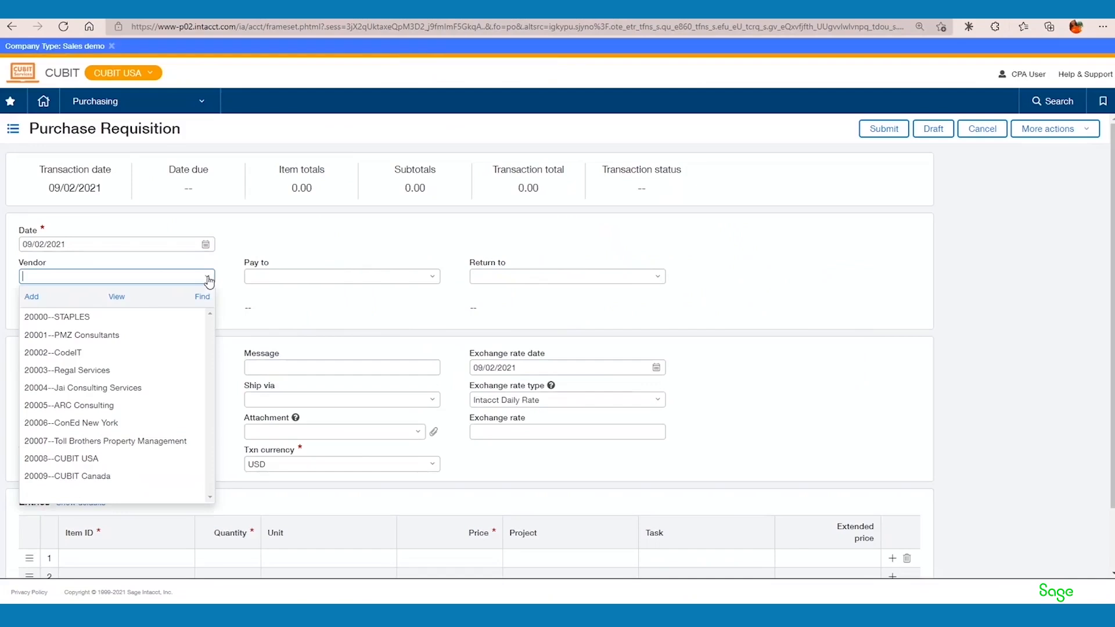
click(132, 317)
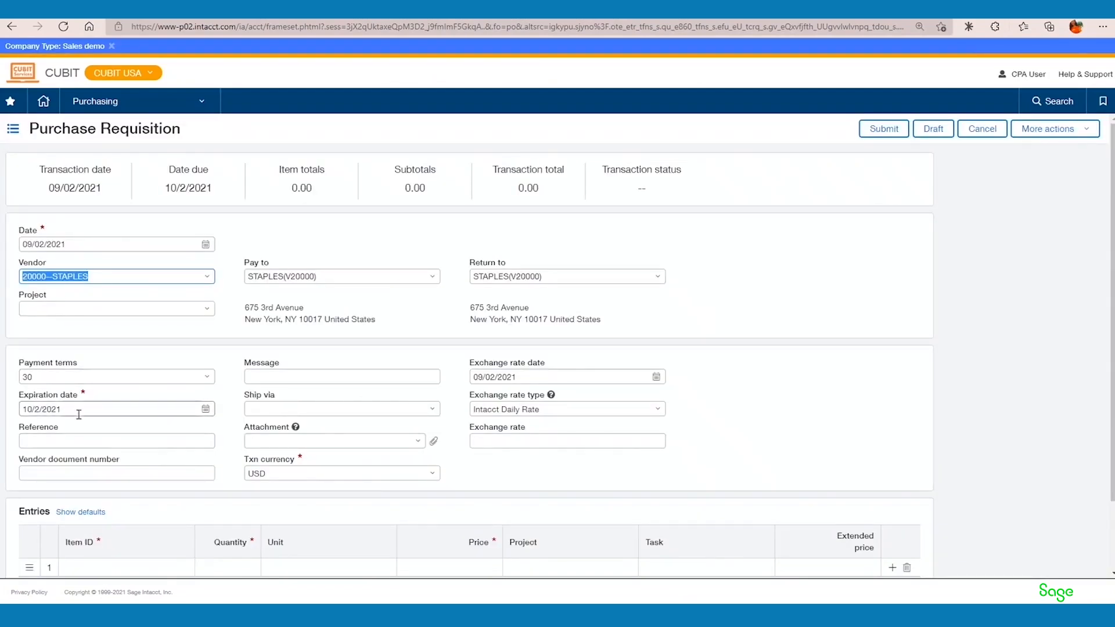
Add a 600--Computers and Peripherals line to the requisition at a price of 250, and submit it.
scroll(135, 422, down, 2)
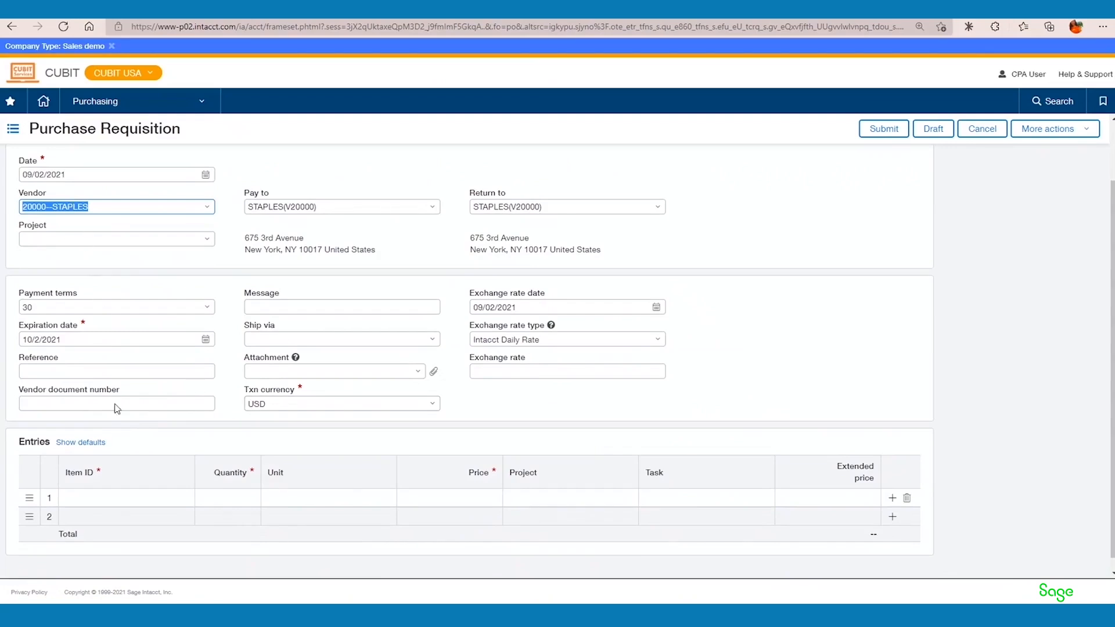
click(103, 500)
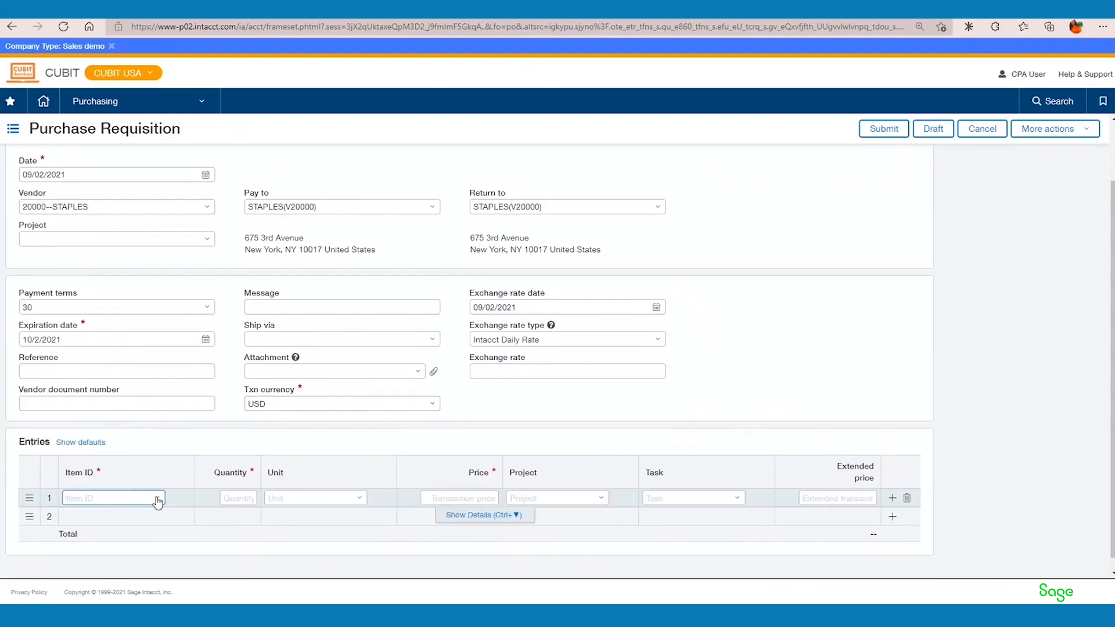
click(157, 497)
click(149, 451)
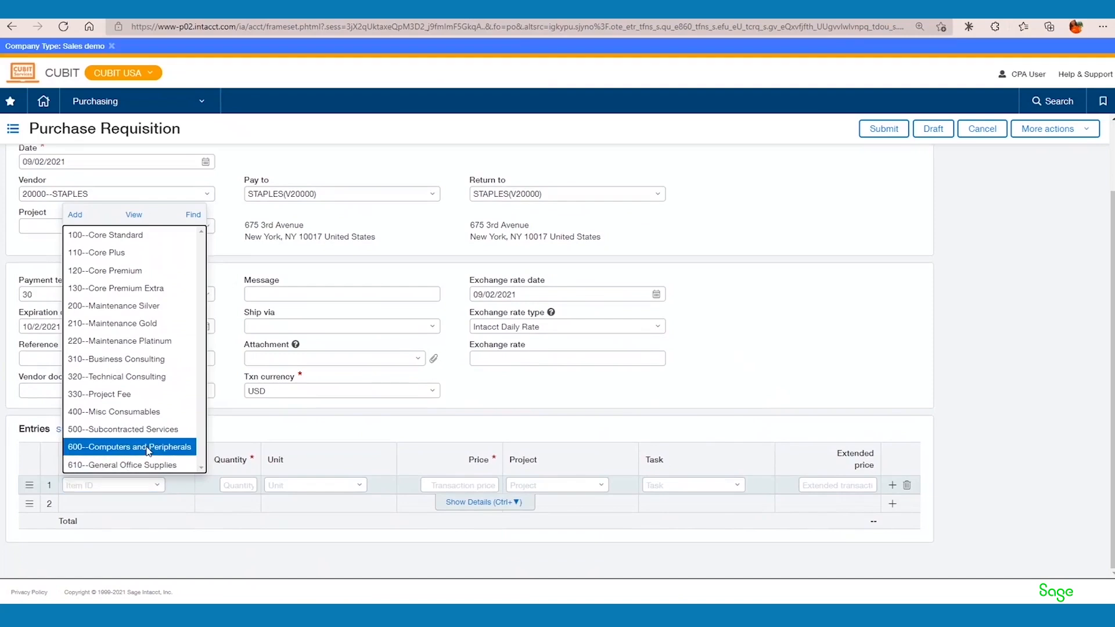
click(165, 453)
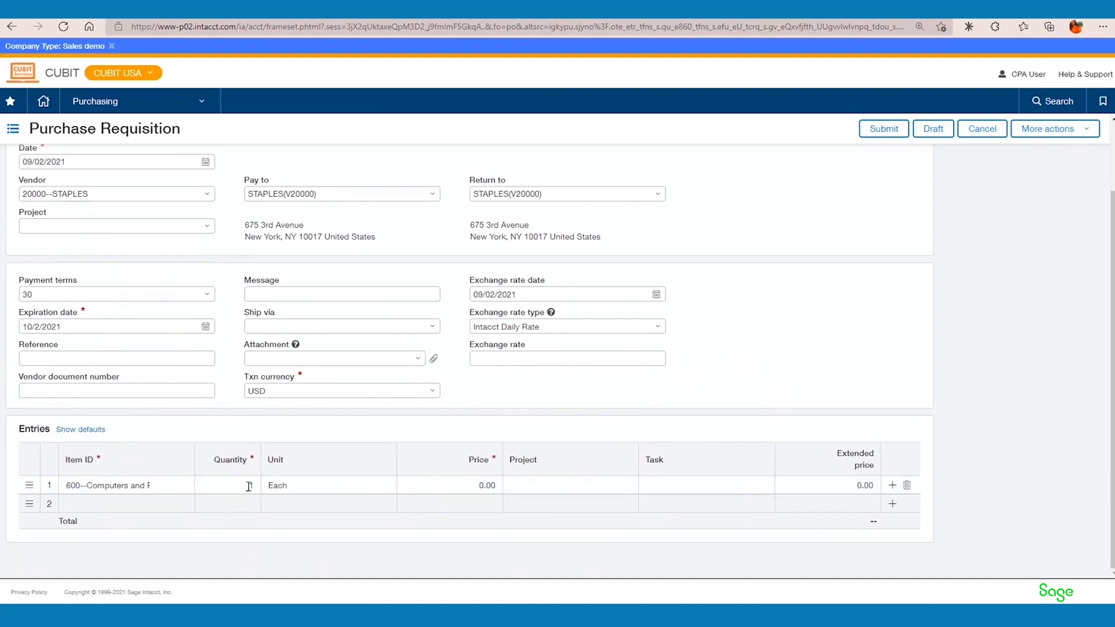
click(427, 488)
text(250)
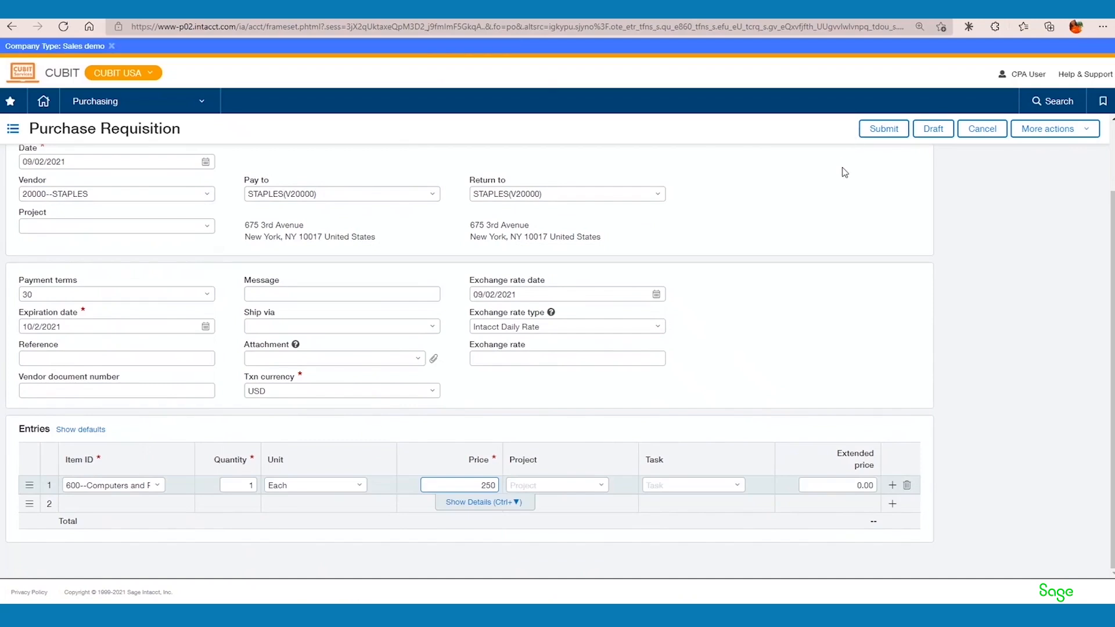
key(Tab)
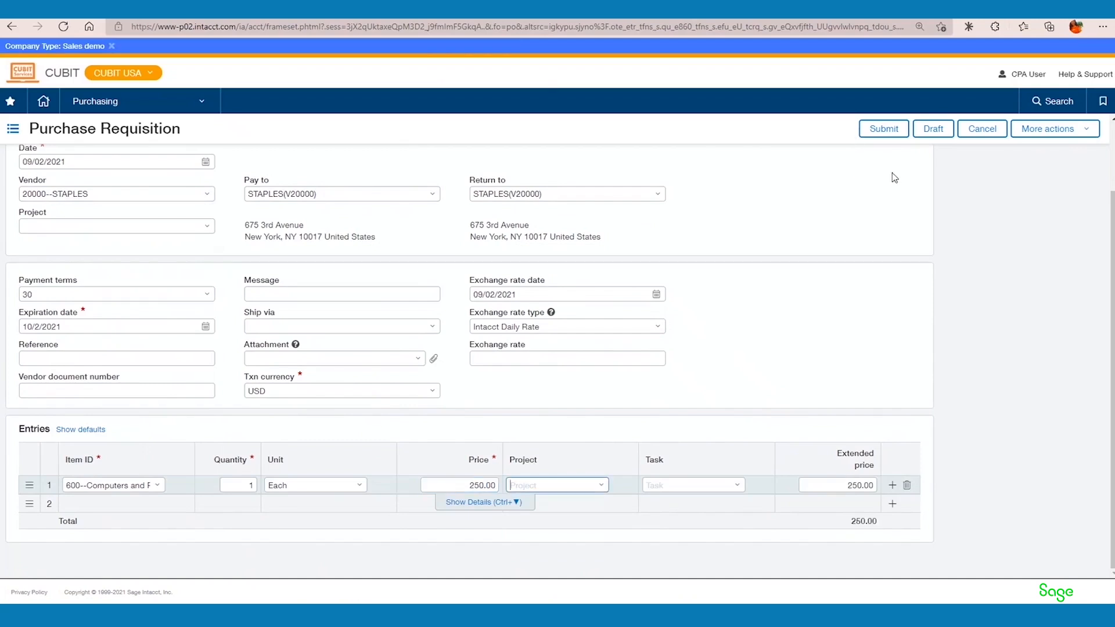
click(891, 133)
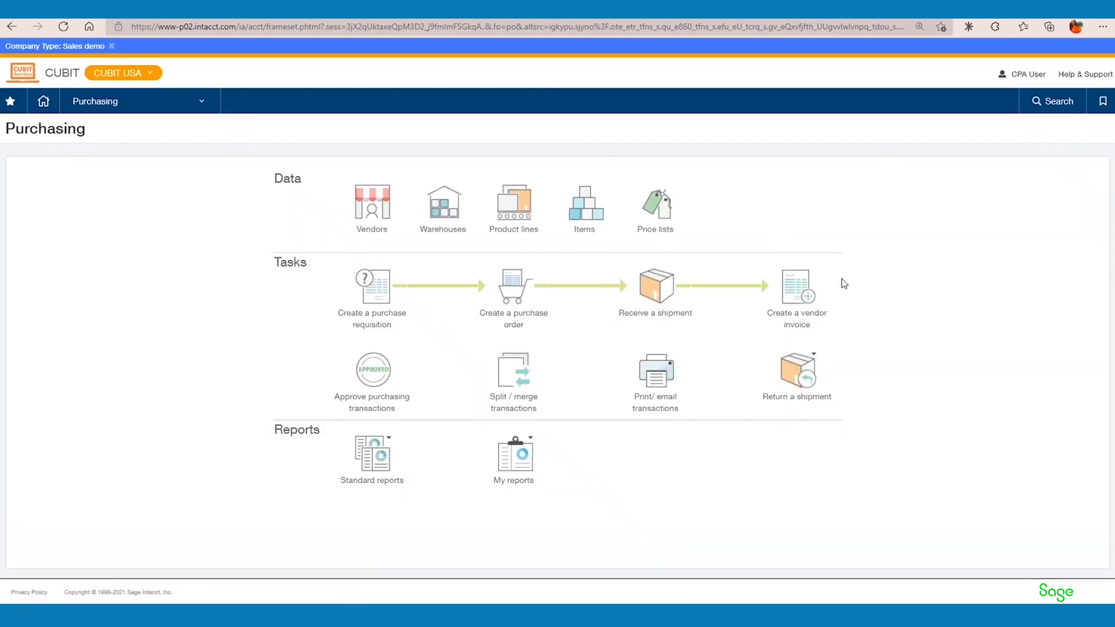
Open the STAPLES requisition from the purchasing transactions awaiting approval and review its details and entries.
click(377, 374)
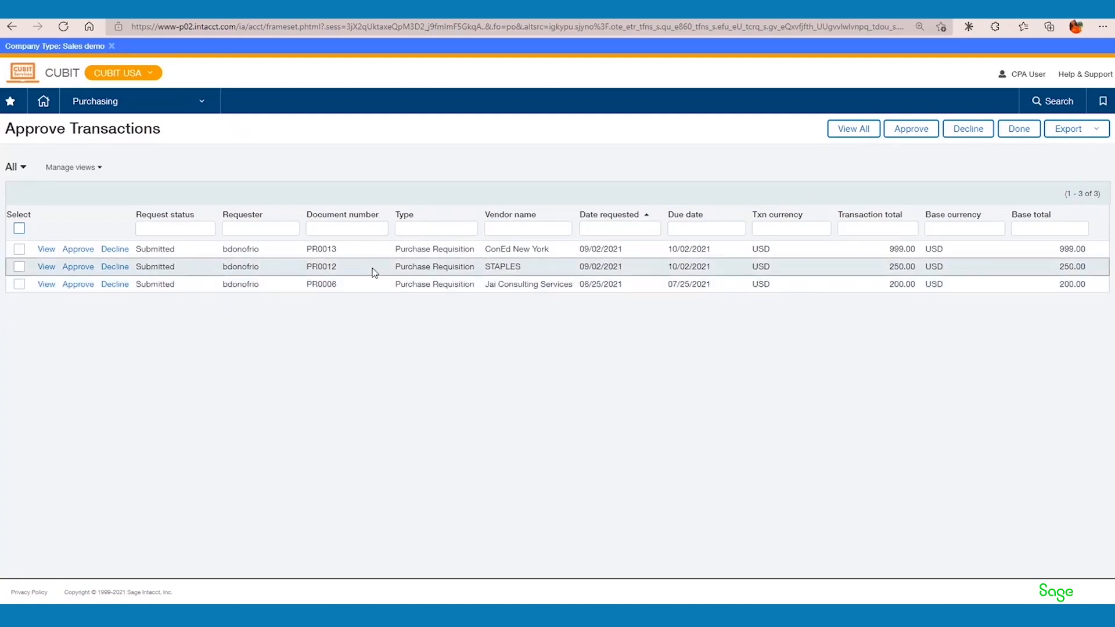
drag(385, 266, 741, 272)
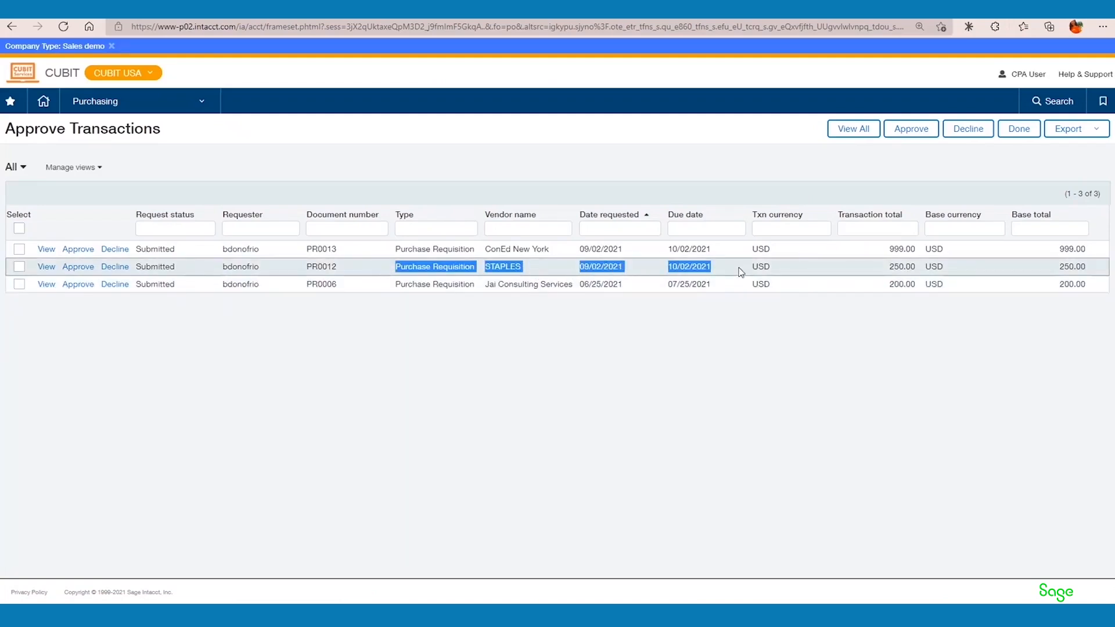
click(41, 269)
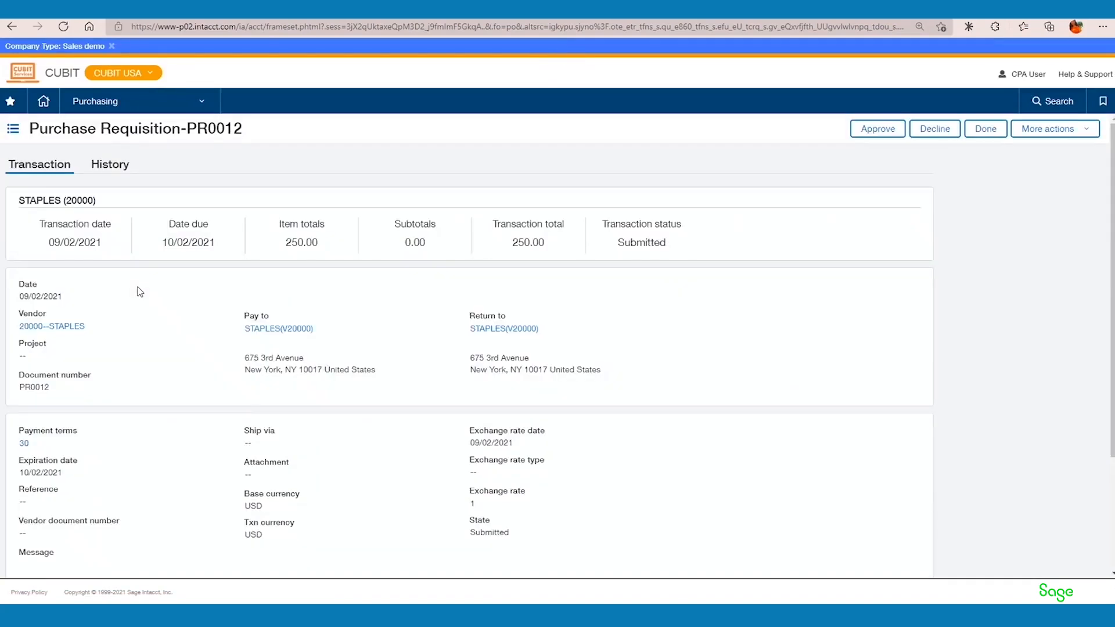
scroll(169, 400, down, 3)
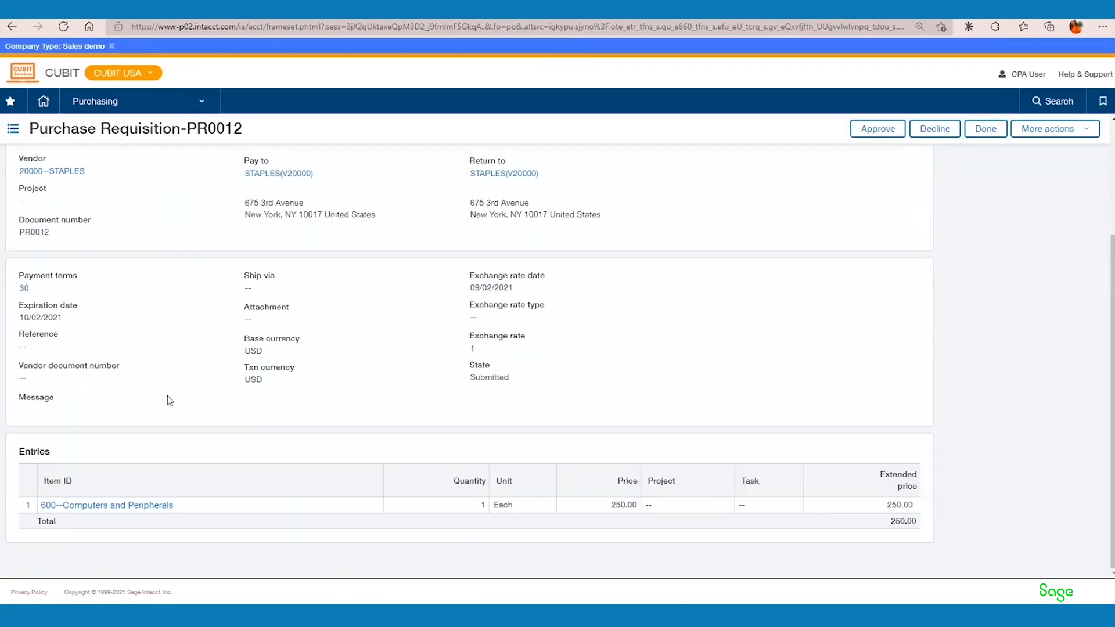
scroll(167, 396, up, 3)
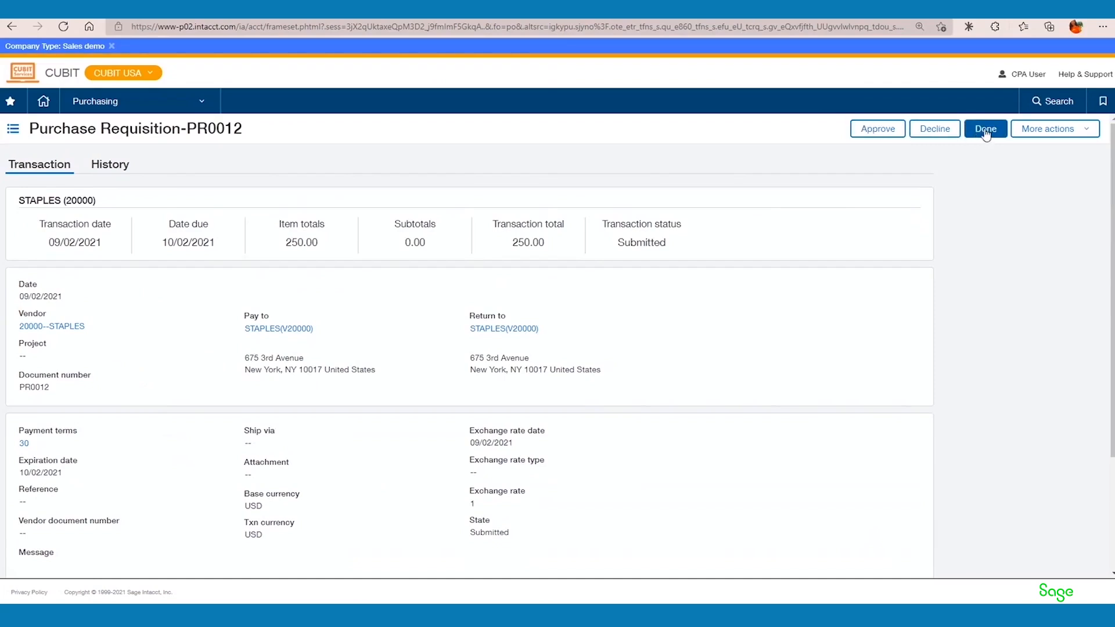
Approve the STAPLES requisition with a comment starting "Good to", and leave the approvals list.
click(878, 129)
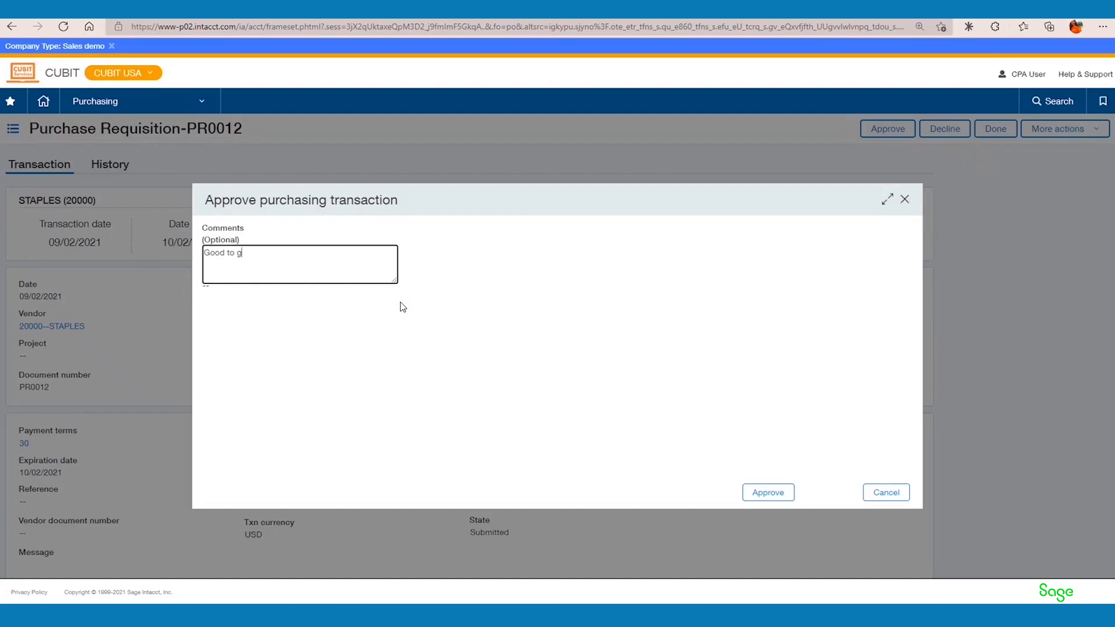
click(781, 492)
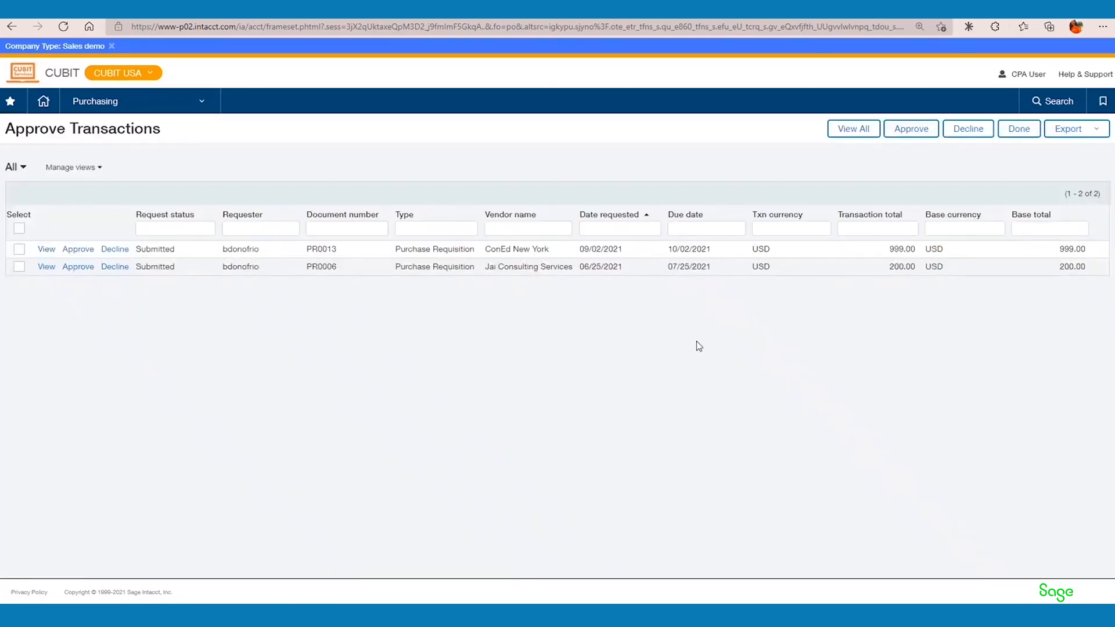
click(1019, 132)
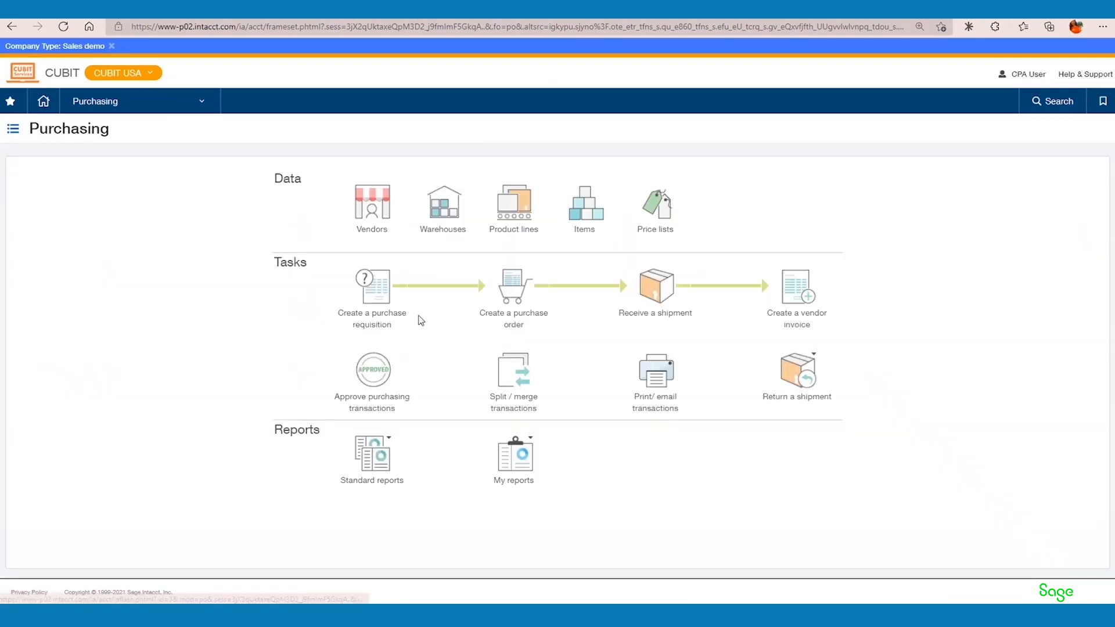
Convert the newest pending STAPLES purchase requisition into a purchase order, check its carried-over details and line entry, and post it.
click(205, 105)
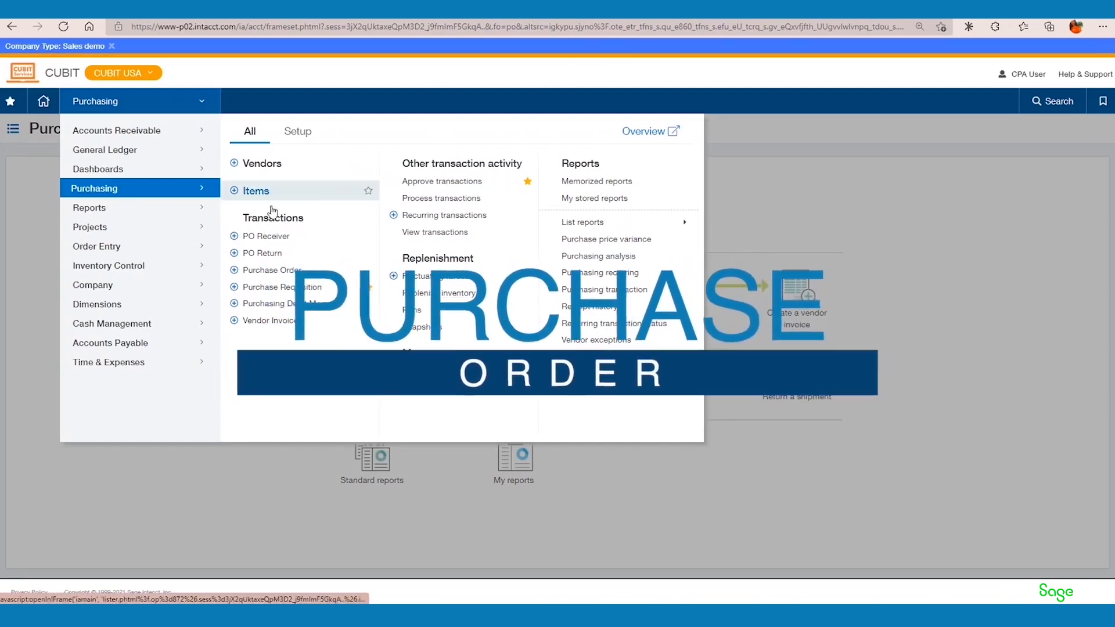
click(301, 289)
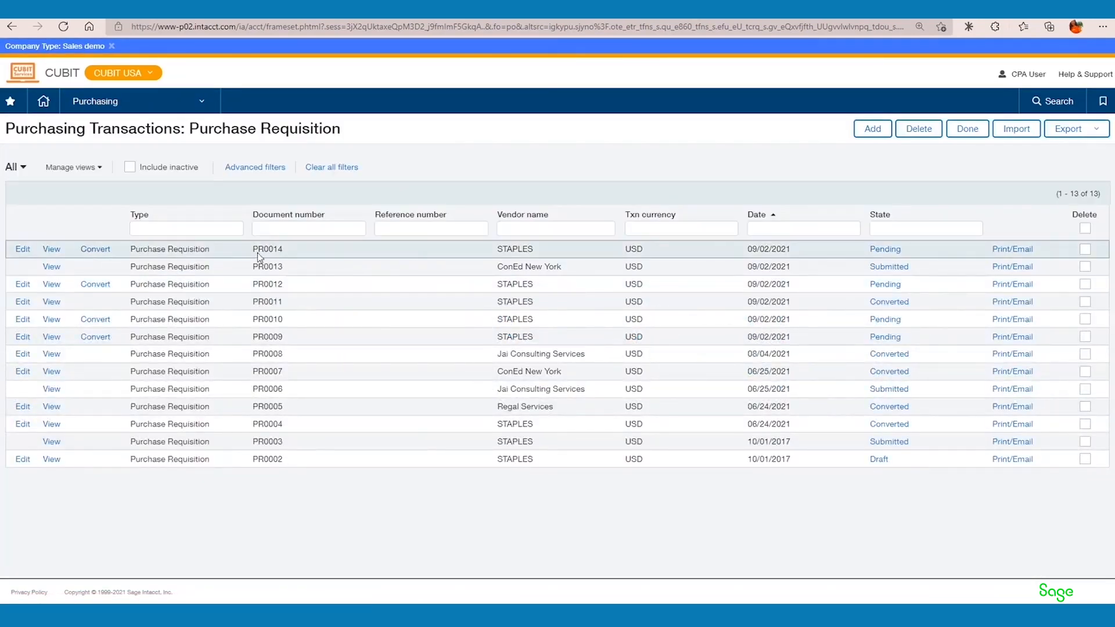
click(95, 249)
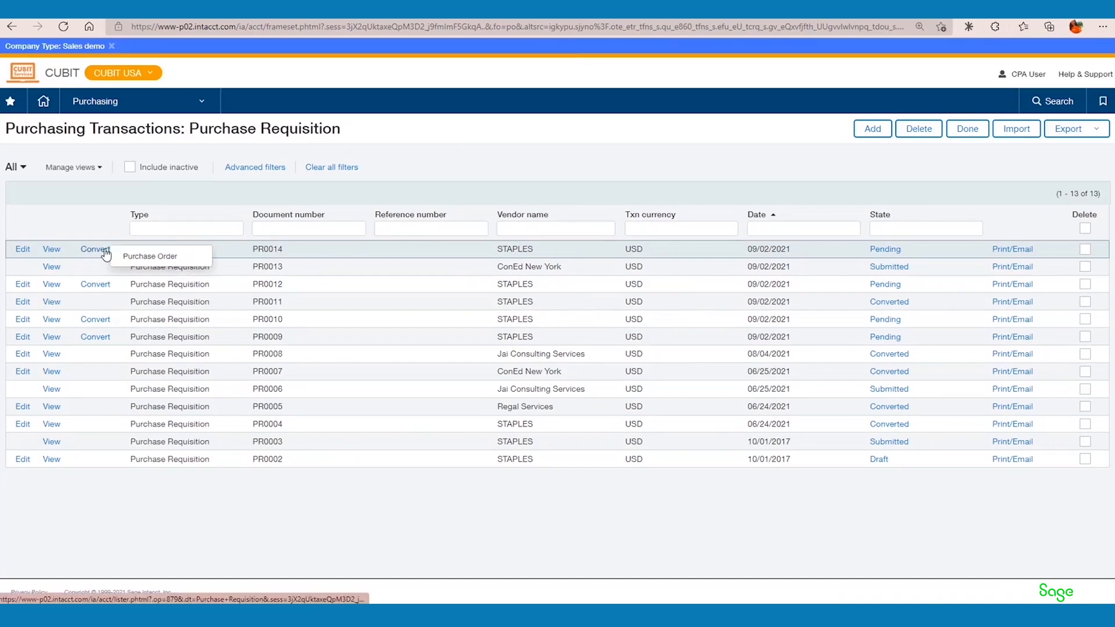
click(144, 262)
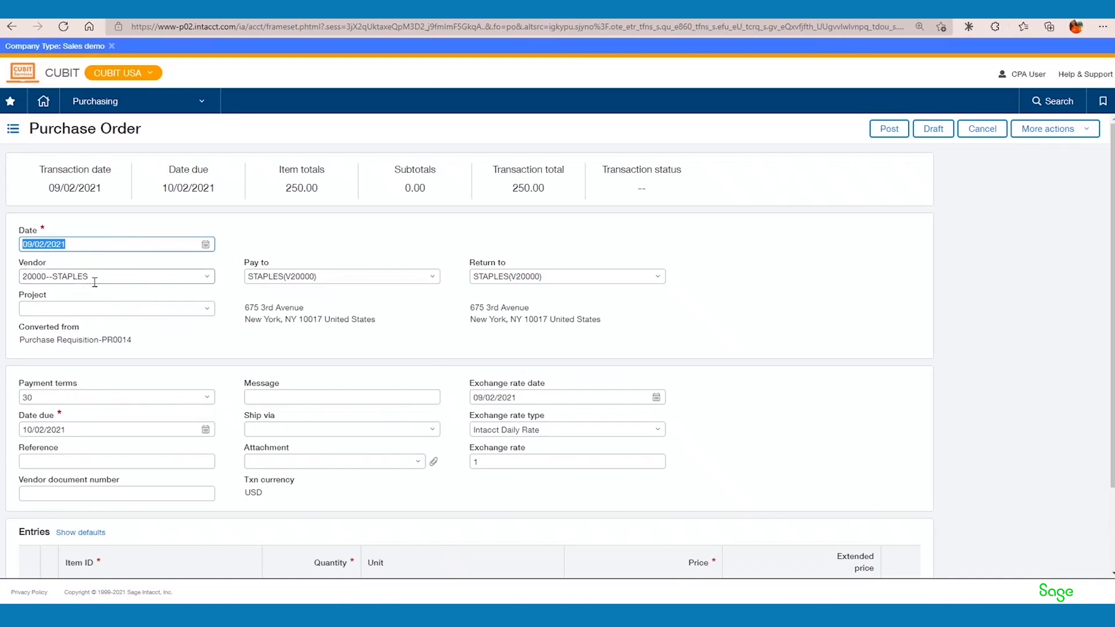
scroll(93, 441, down, 3)
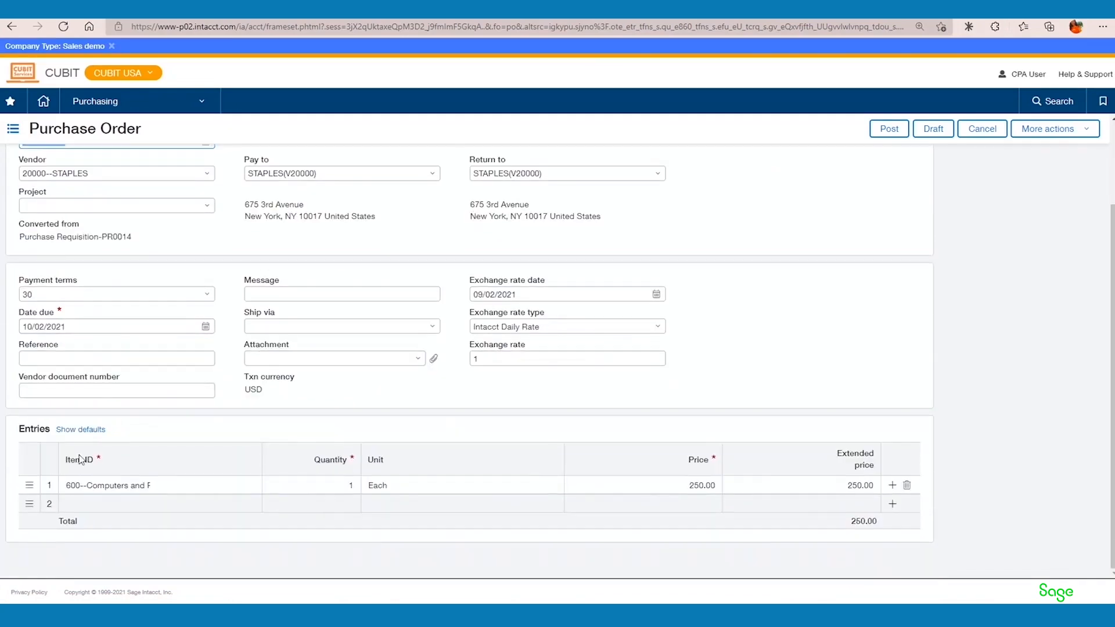
click(894, 134)
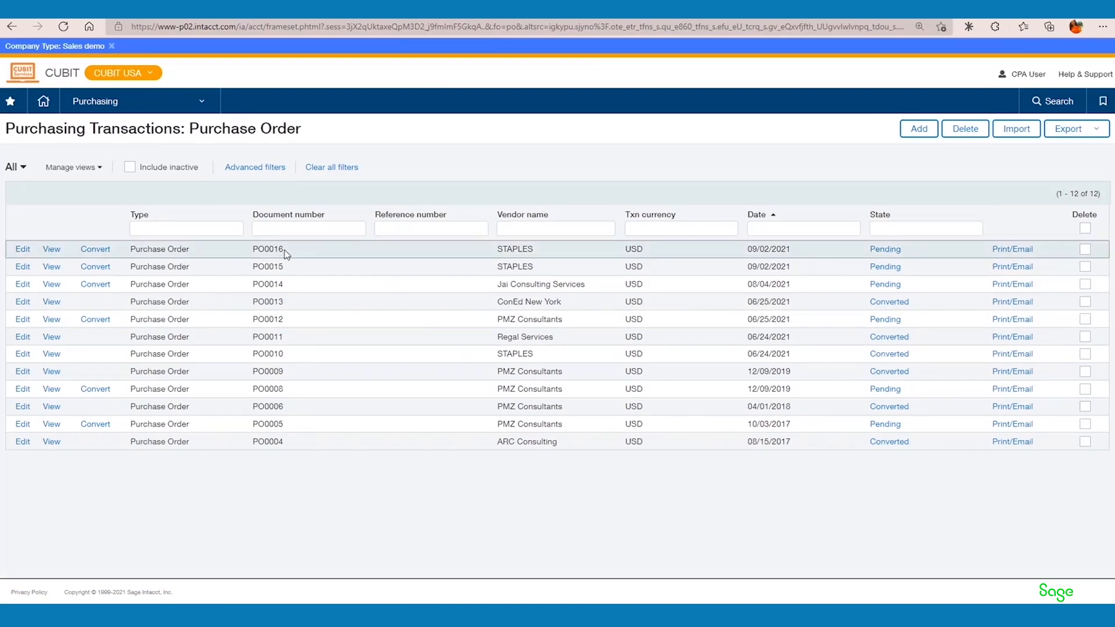
Generate the print version of the new STAPLES purchase order, view the PDF, and close it.
drag(308, 251, 249, 253)
click(1014, 250)
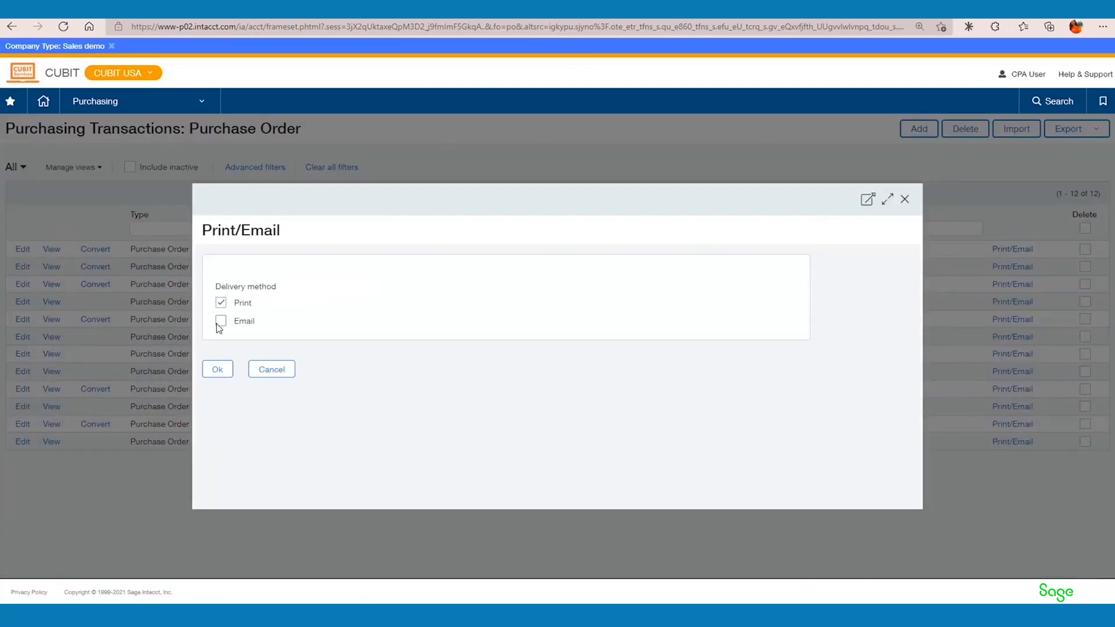
click(218, 369)
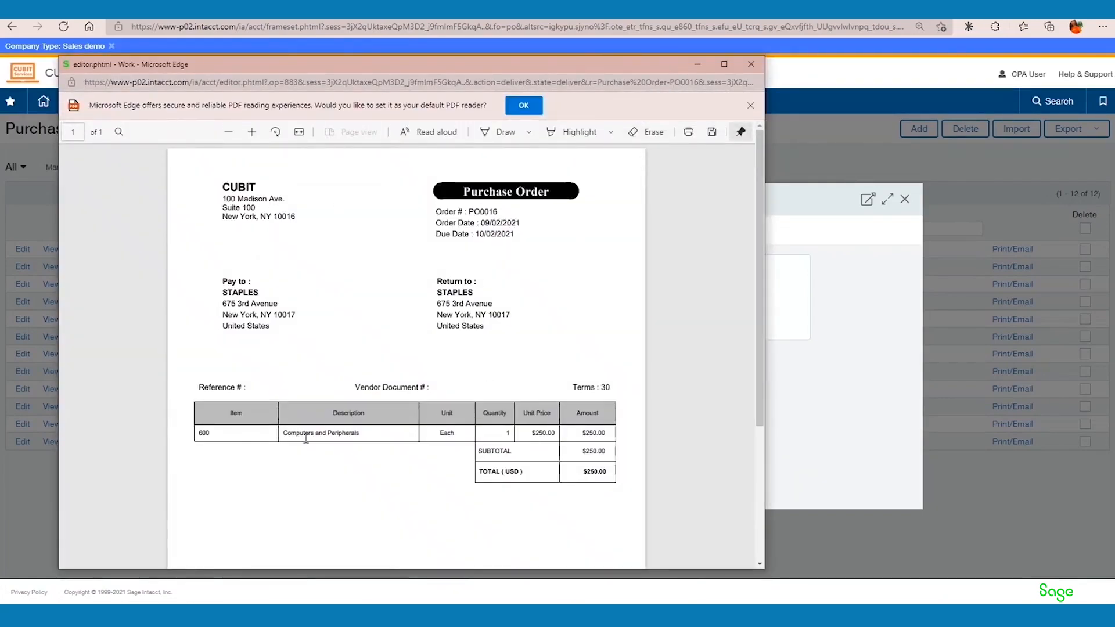
click(751, 65)
Switch the purchase order's delivery method from print to email, review the recipient, template and sender fields, and close without sending.
click(221, 321)
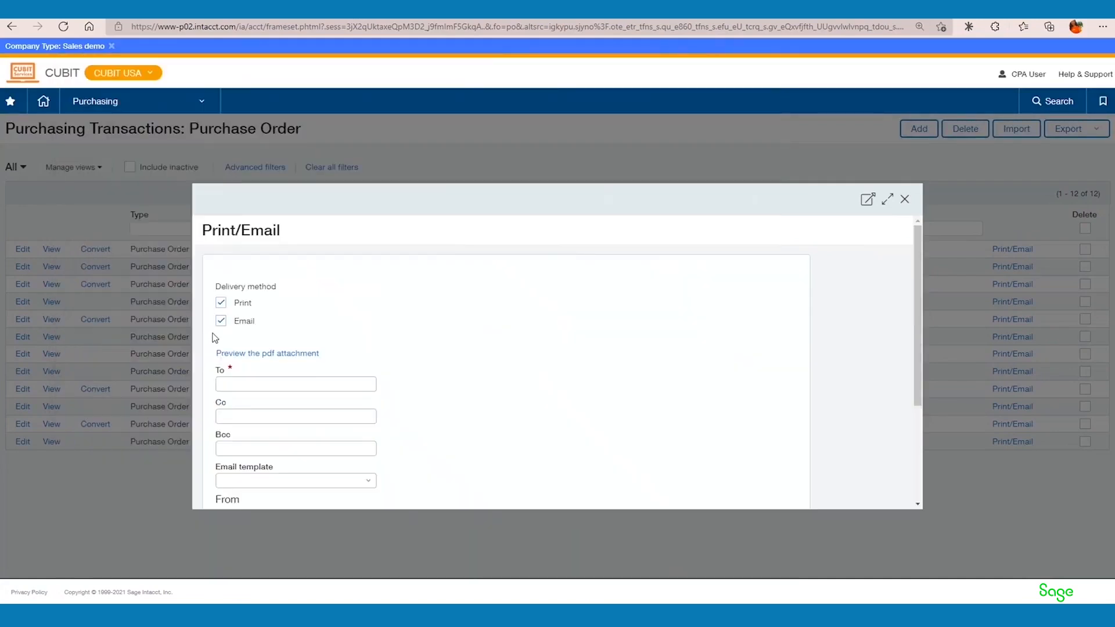
click(222, 302)
click(243, 384)
click(228, 385)
scroll(301, 385, down, 1)
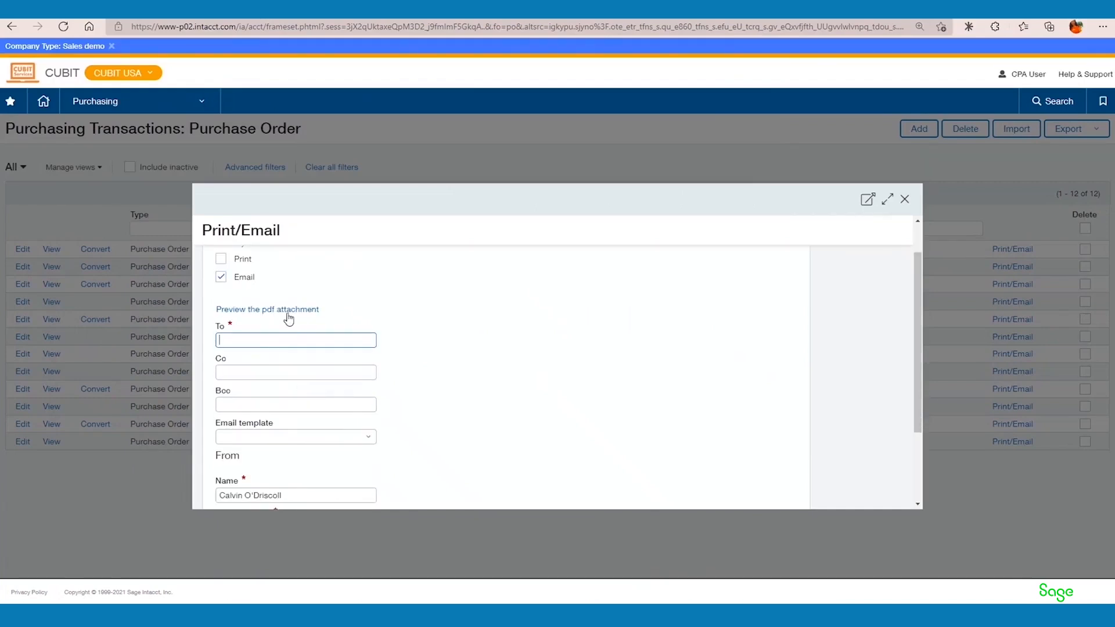
scroll(288, 318, down, 1)
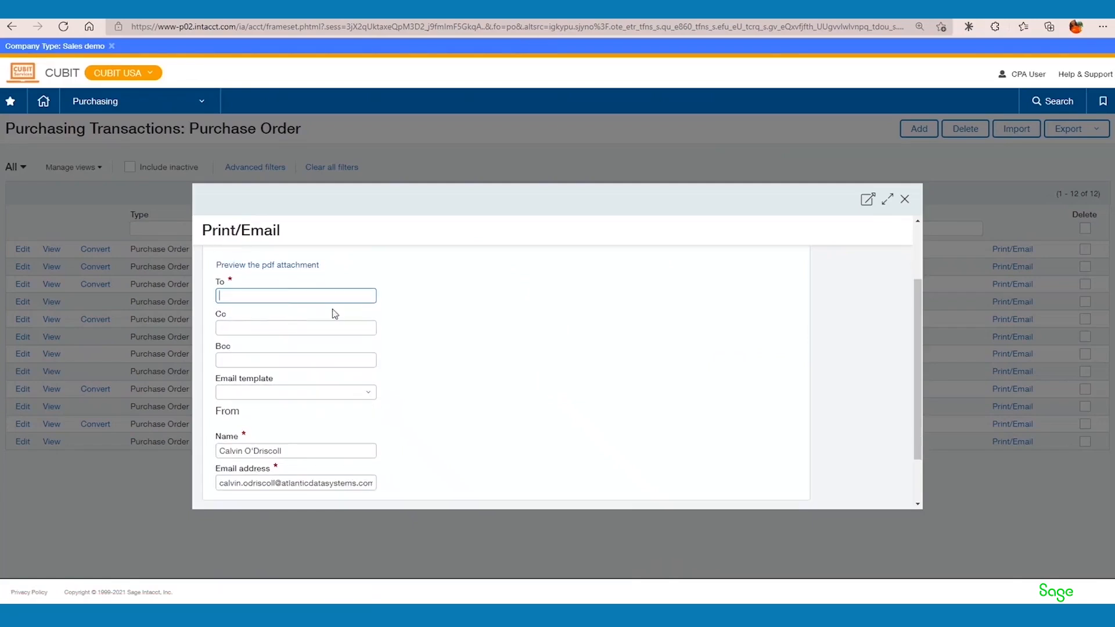
scroll(694, 314, down, 2)
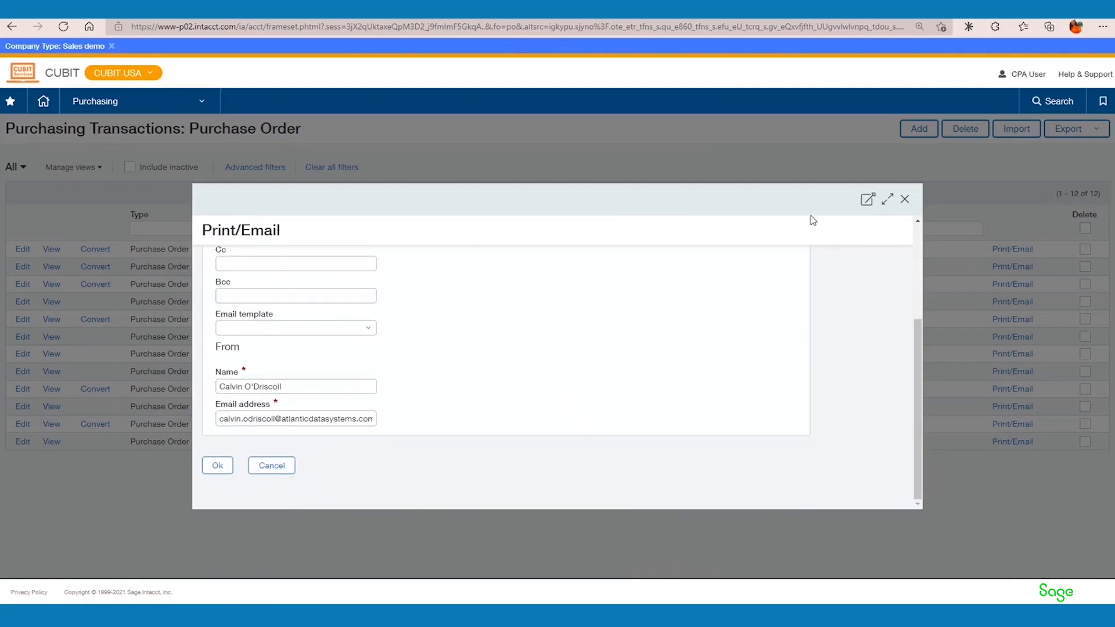
click(904, 199)
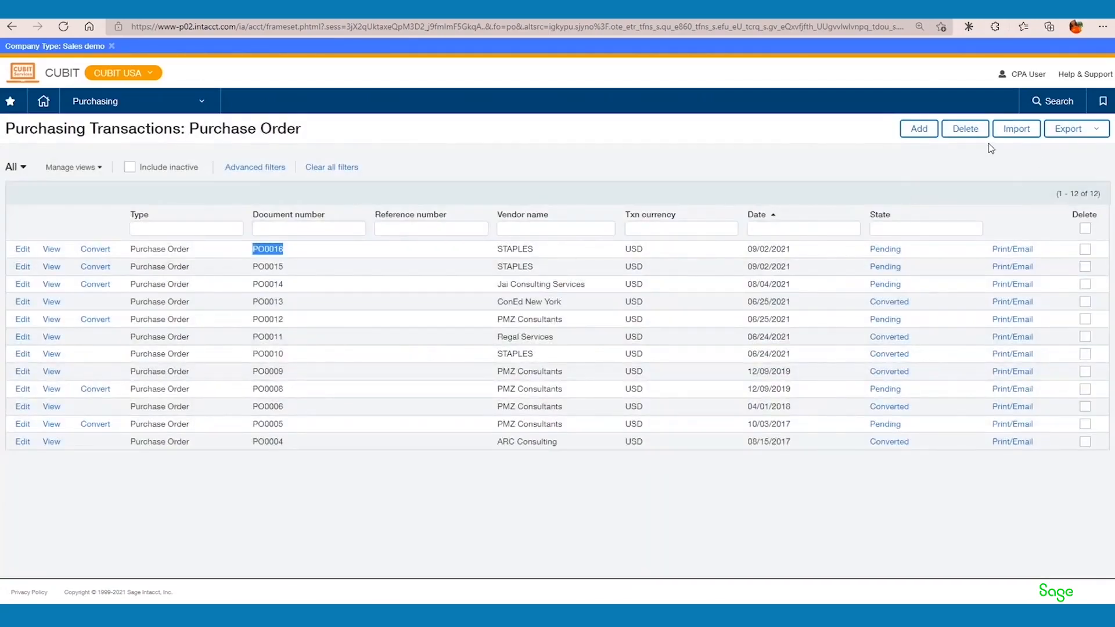
Return to the Purchasing overview, and open the Project Manager dashboard.
click(136, 101)
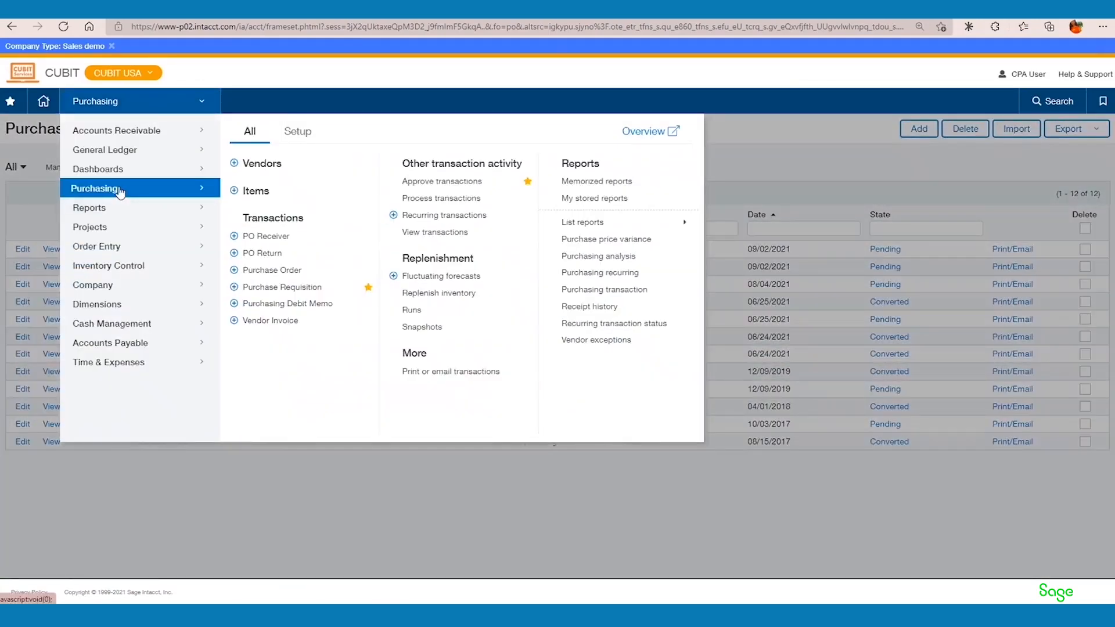
click(119, 189)
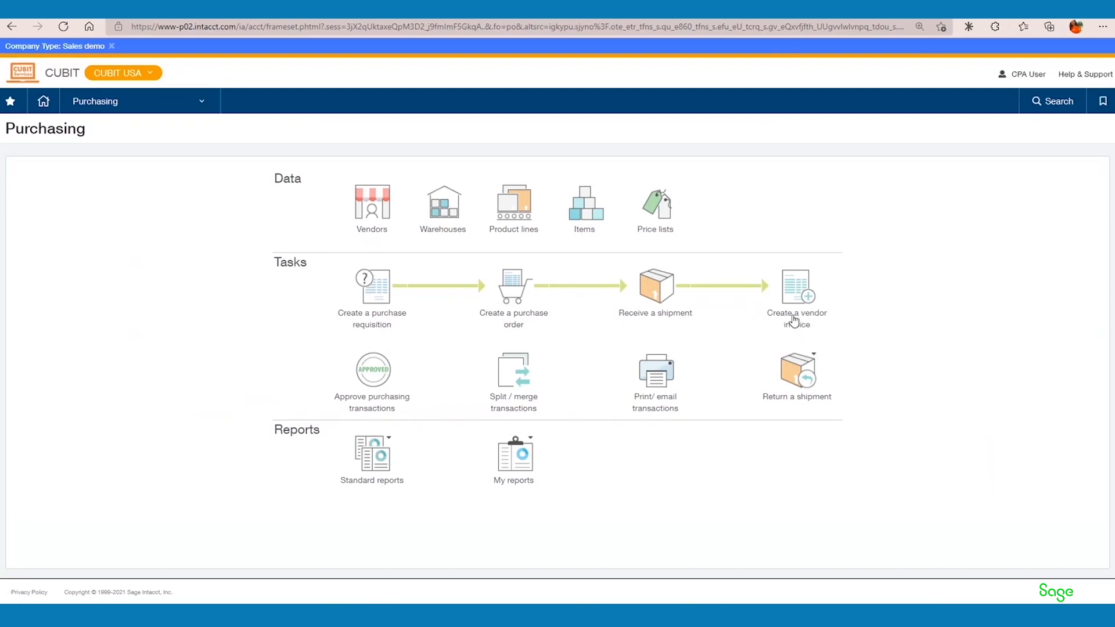
click(201, 104)
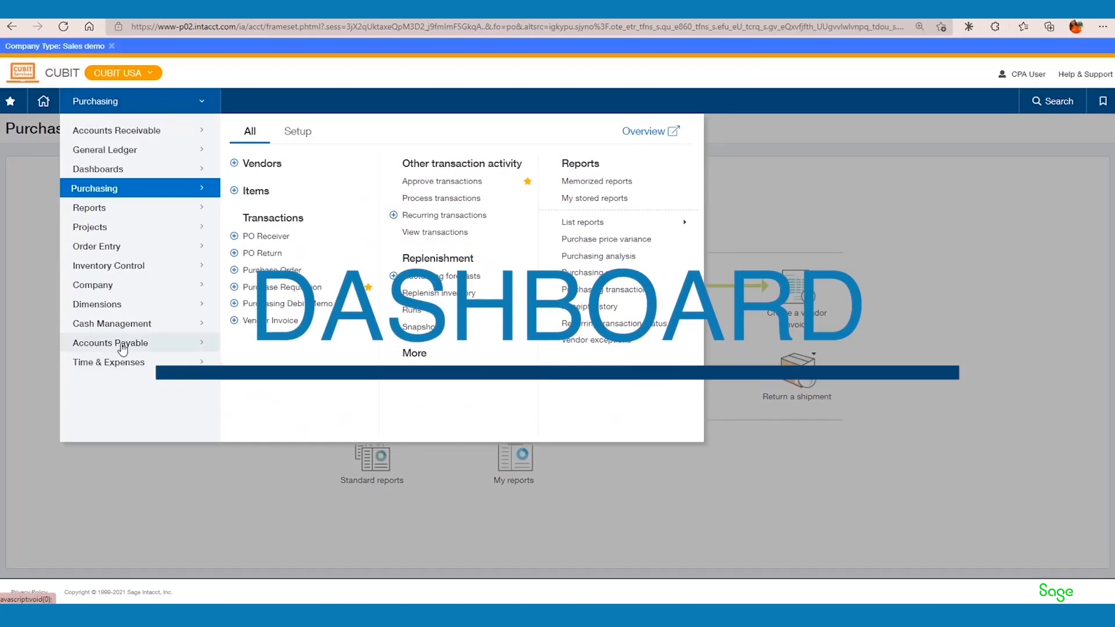
click(96, 169)
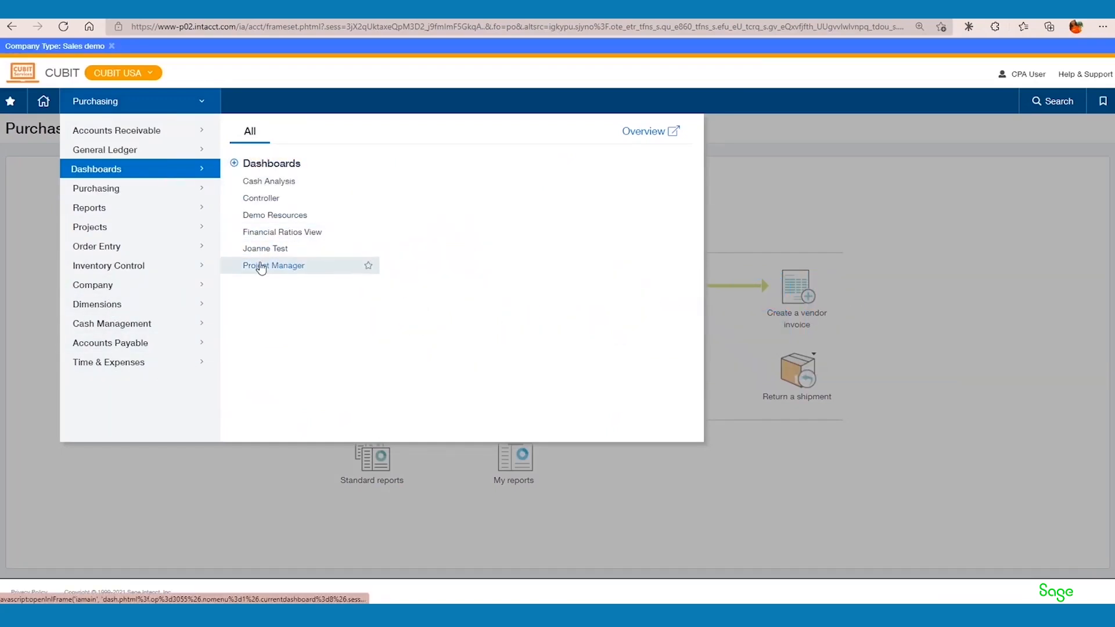
click(261, 267)
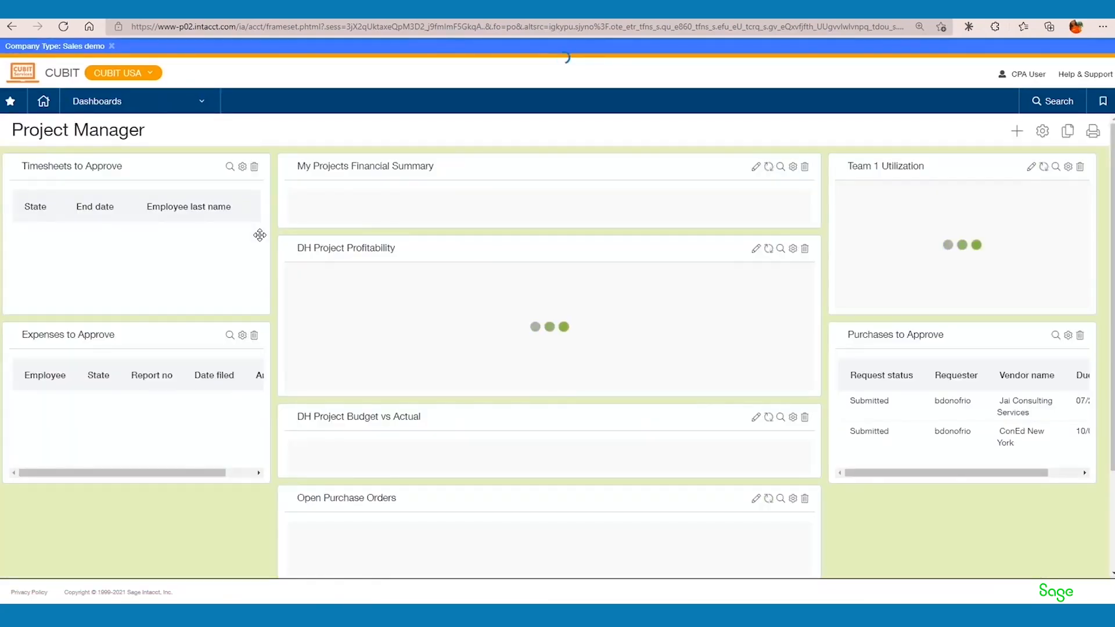